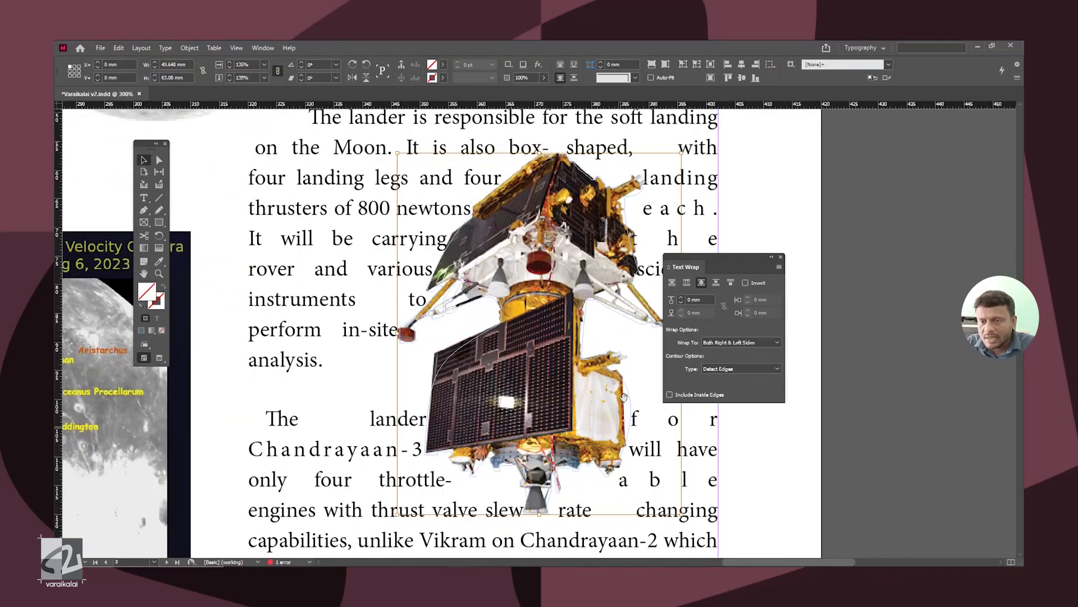
# Step: Increase the text wrap offset around the lander image
pyautogui.hotkey('ctrl', '-')
pyautogui.hotkey('ctrl', '-')
pyautogui.click(681, 298)
pyautogui.click(681, 298)
pyautogui.click(682, 298)
pyautogui.click(682, 298)
pyautogui.click(682, 298)
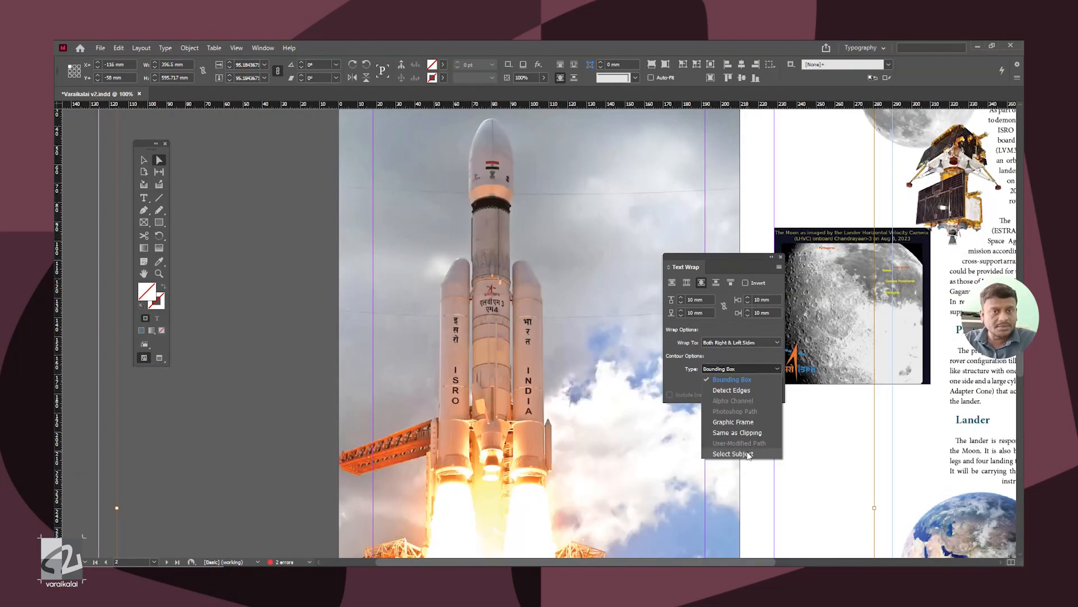
# Step: Set the rocket image's text wrap contour type to Select Subject
pyautogui.click(749, 454)
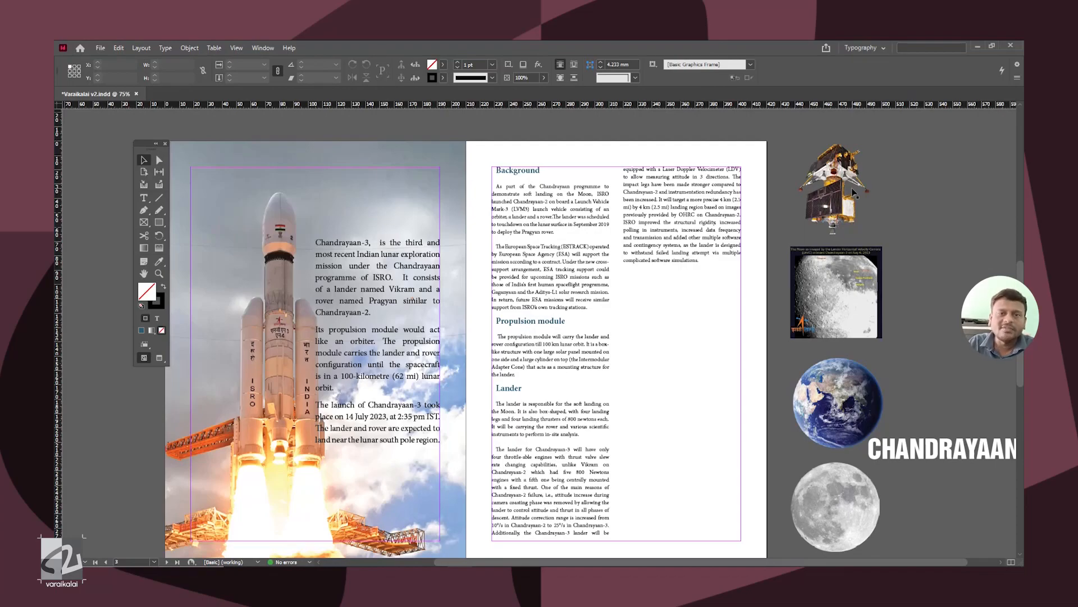
# Step: Show the Text Wrap settings and move them over the spread
pyautogui.click(263, 48)
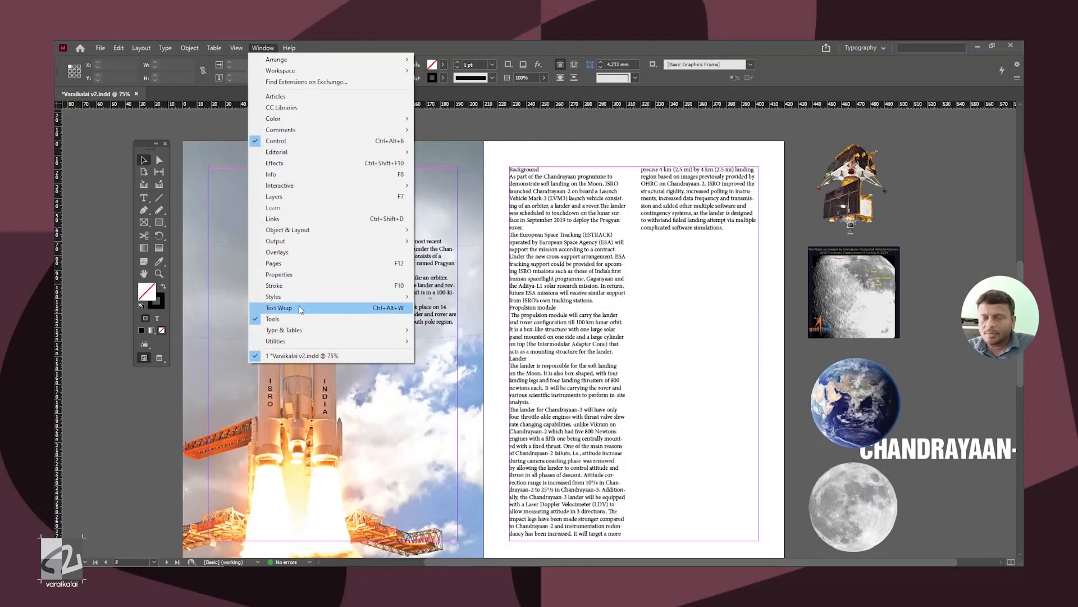
pyautogui.click(303, 308)
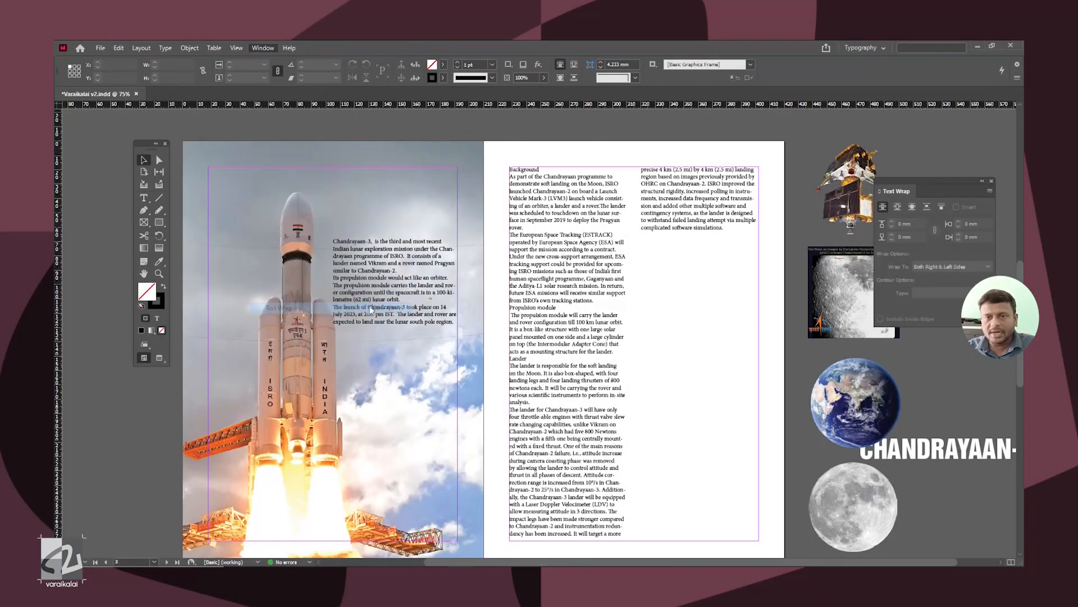
pyautogui.moveTo(943, 189); pyautogui.dragTo(822, 230)
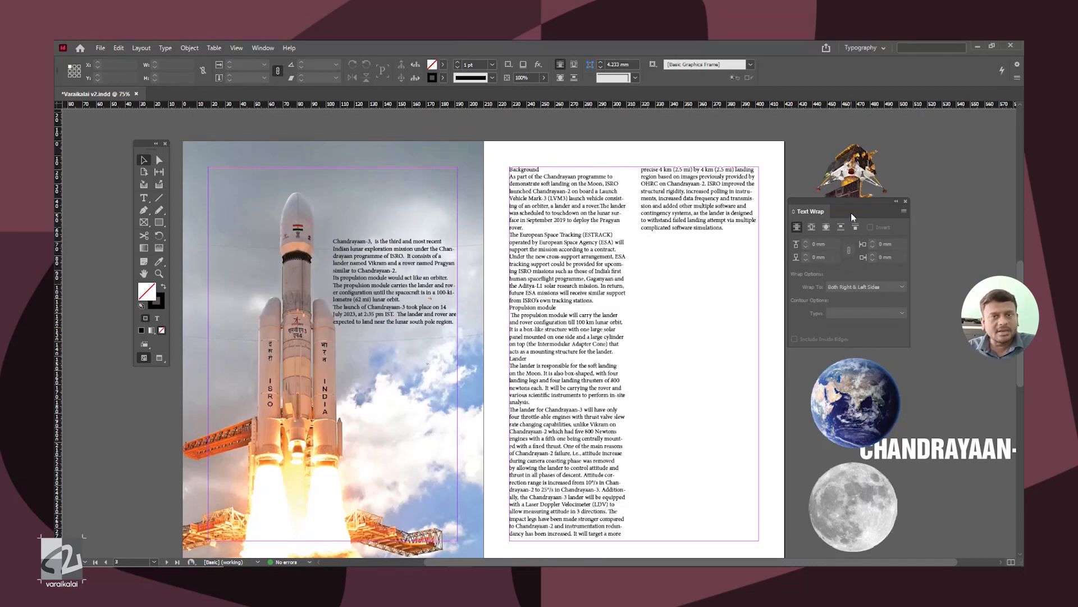
pyautogui.moveTo(851, 214); pyautogui.dragTo(729, 314)
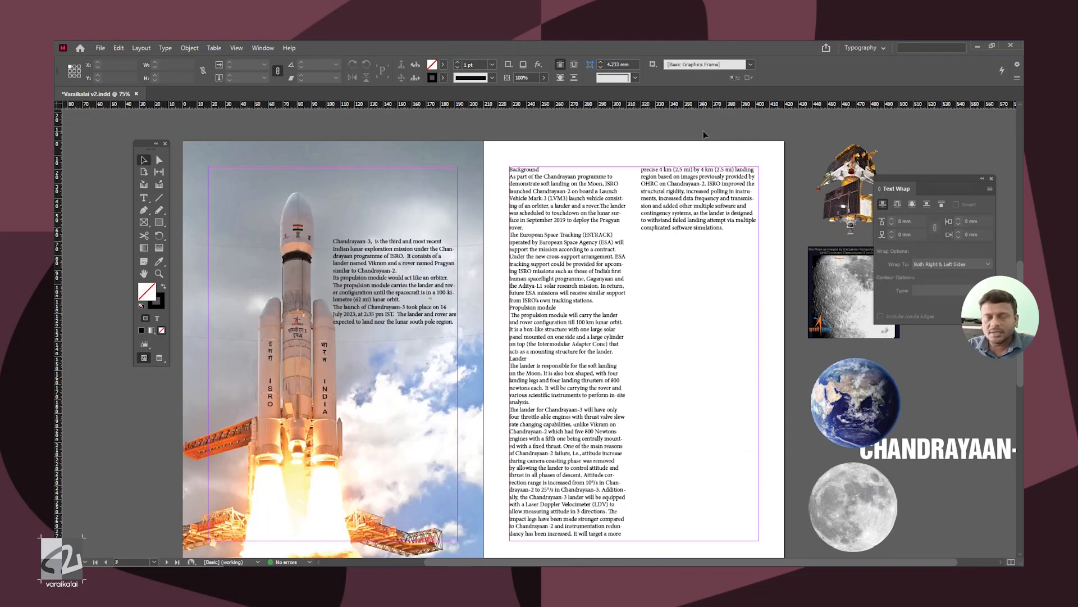
# Step: Apply Paragraph Style 3 to all the text beside the rocket on the left page
pyautogui.click(165, 47)
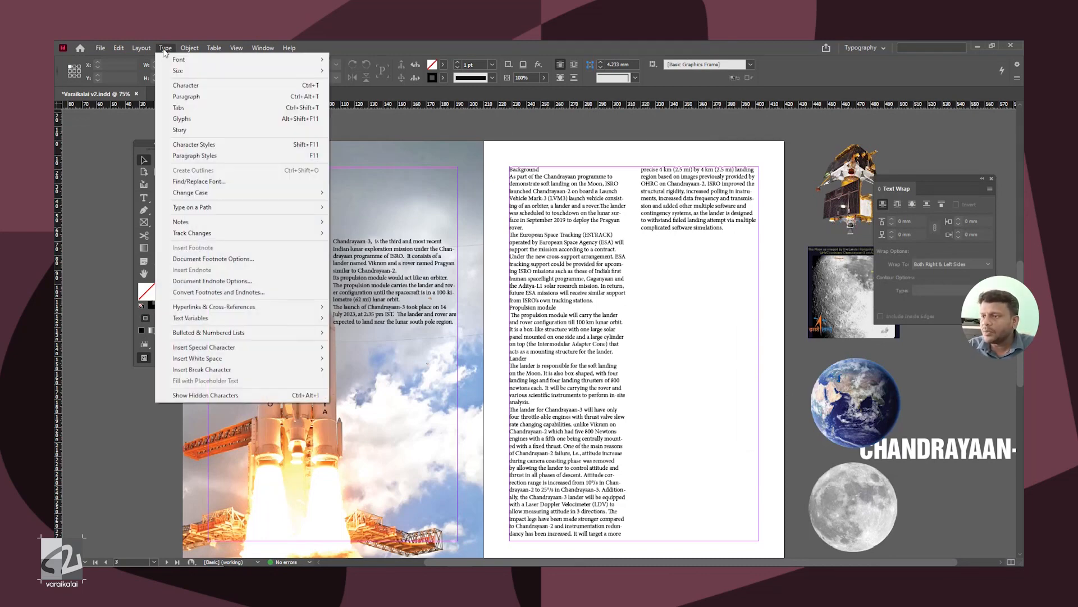
pyautogui.click(233, 157)
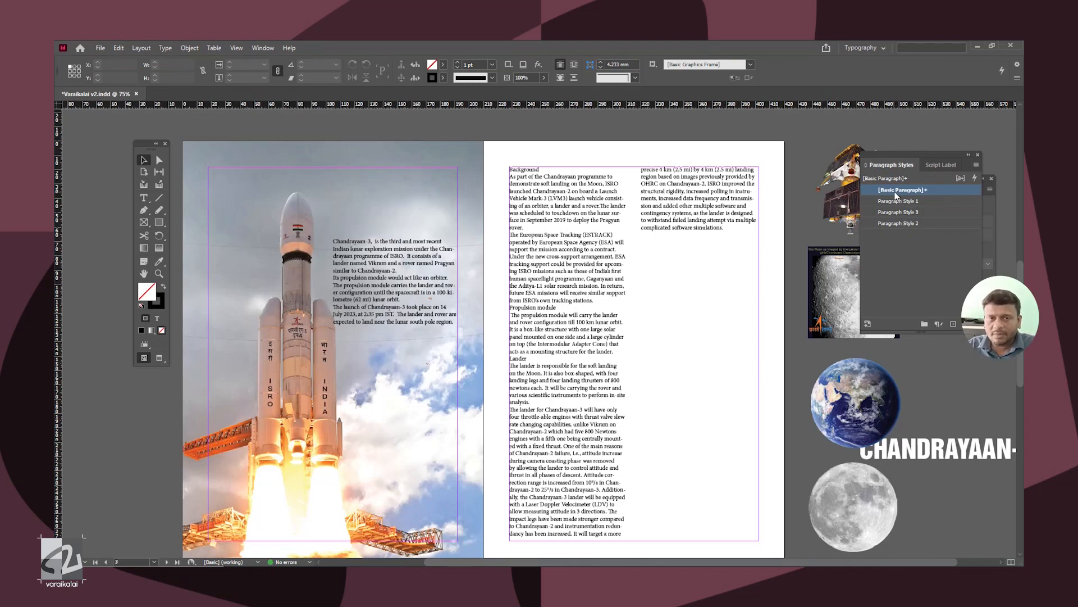
pyautogui.moveTo(891, 168); pyautogui.dragTo(718, 287)
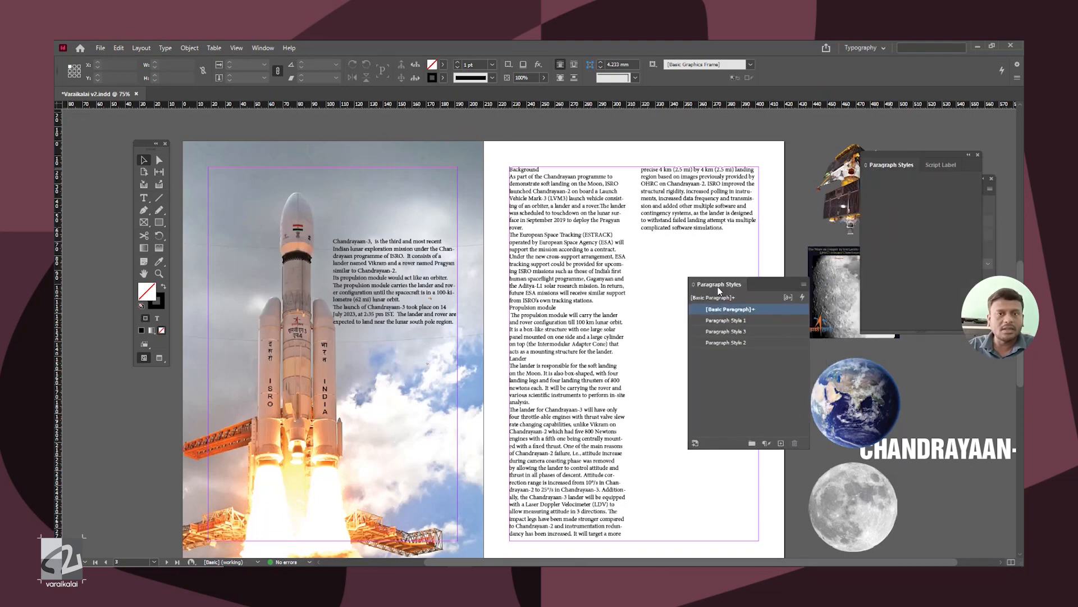
pyautogui.click(427, 278)
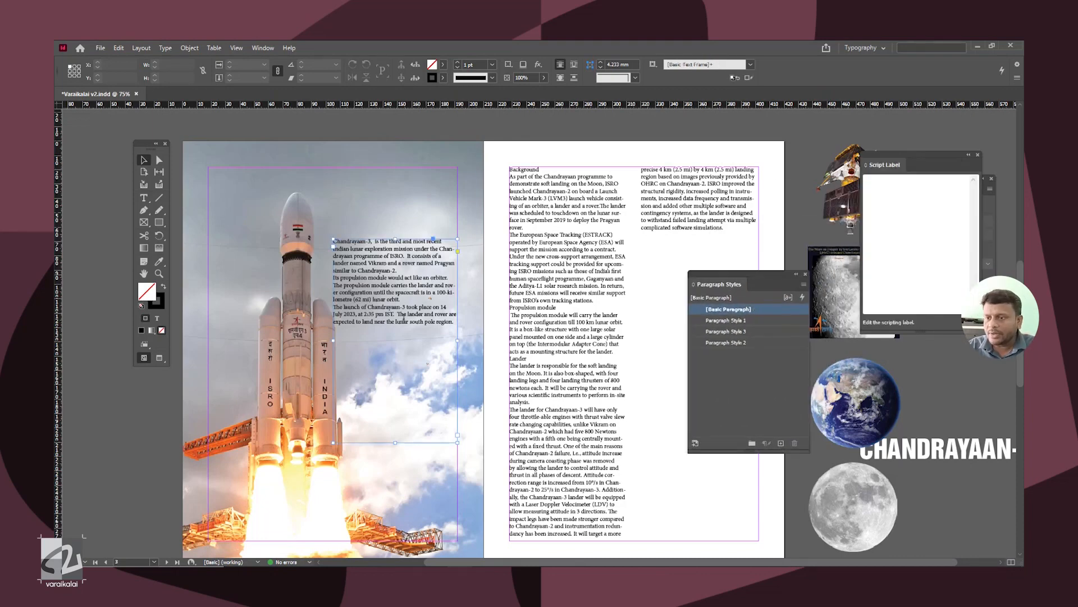
pyautogui.doubleClick(454, 318)
pyautogui.hotkey('ctrl', 'a')
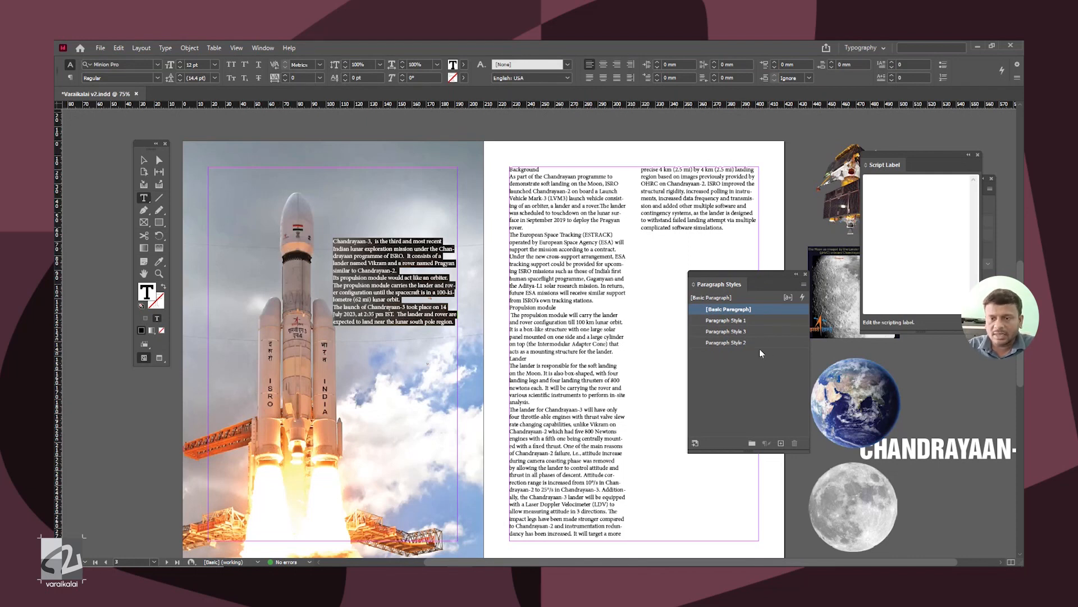
pyautogui.click(726, 332)
pyautogui.click(409, 350)
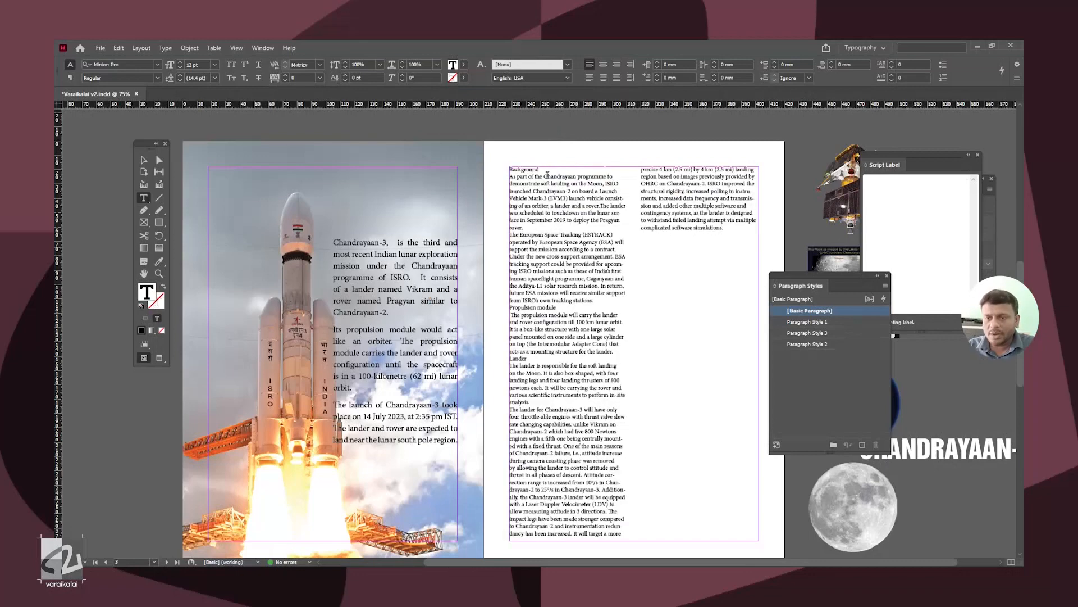
# Step: Apply Paragraph Style 1 to all the text in the right page's two-column frame
pyautogui.hotkey('ctrl', 'a')
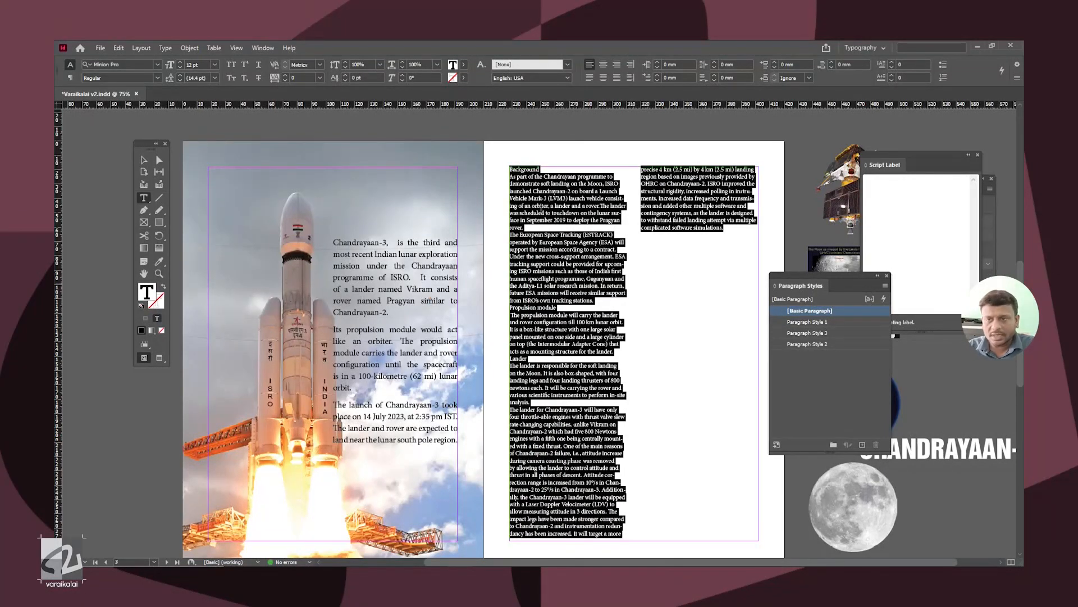
pyautogui.click(587, 233)
pyautogui.hotkey('ctrl', 'a')
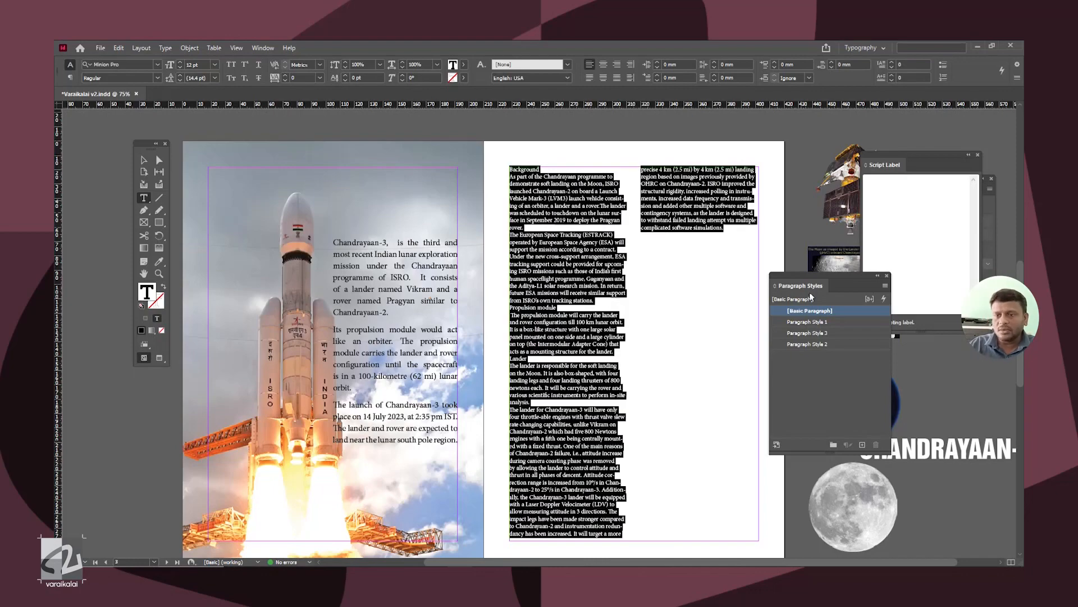
pyautogui.click(790, 325)
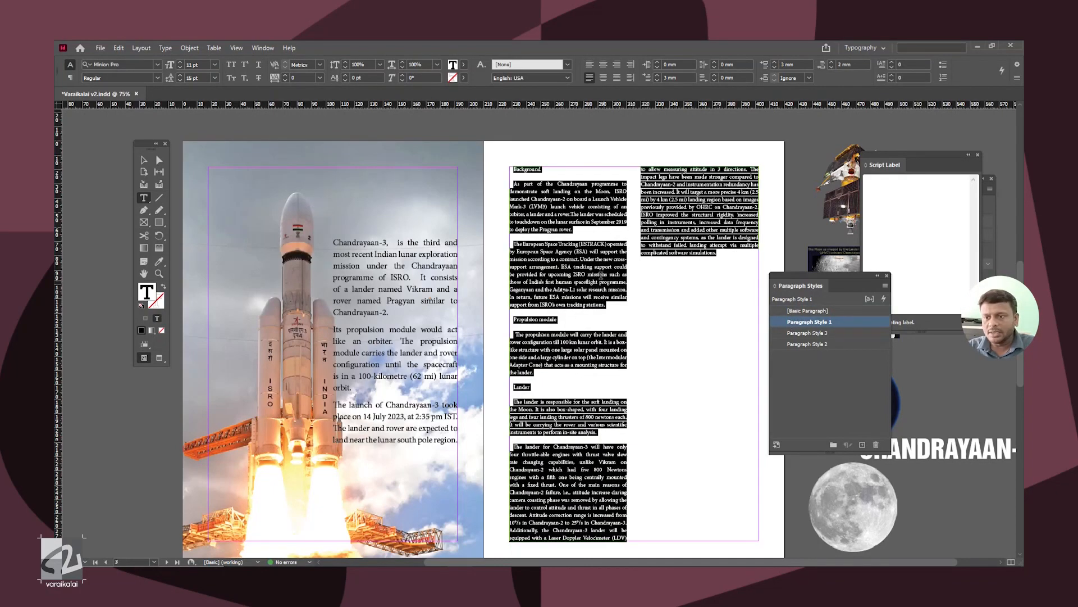
# Step: Apply Paragraph Style 2 to the Background, Propulsion module and Lander headings, and leave text editing
pyautogui.hotkey('ctrl', '=')
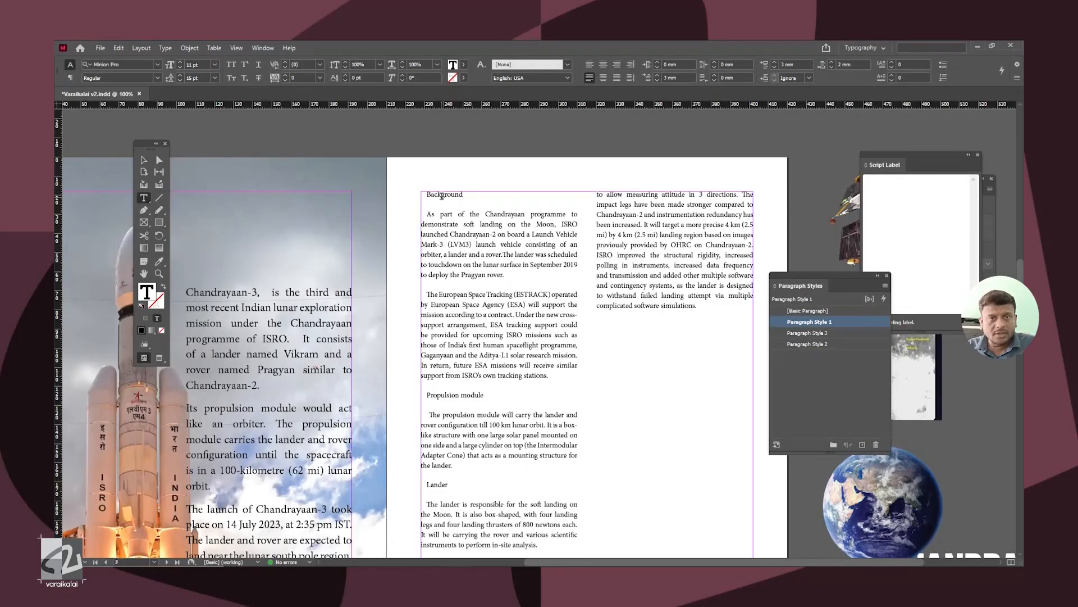
pyautogui.click(808, 344)
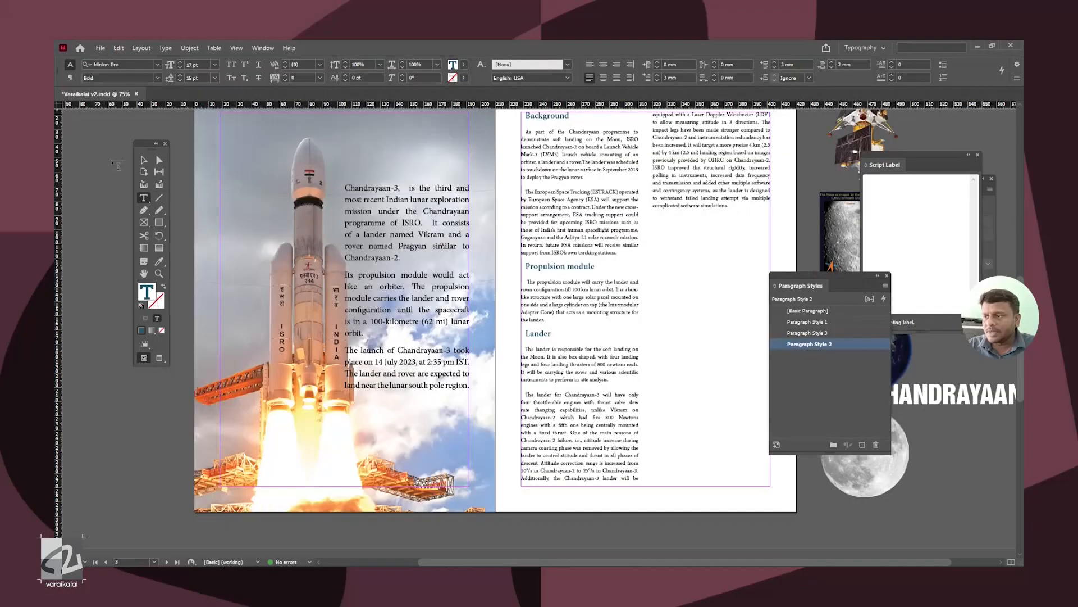
pyautogui.click(144, 160)
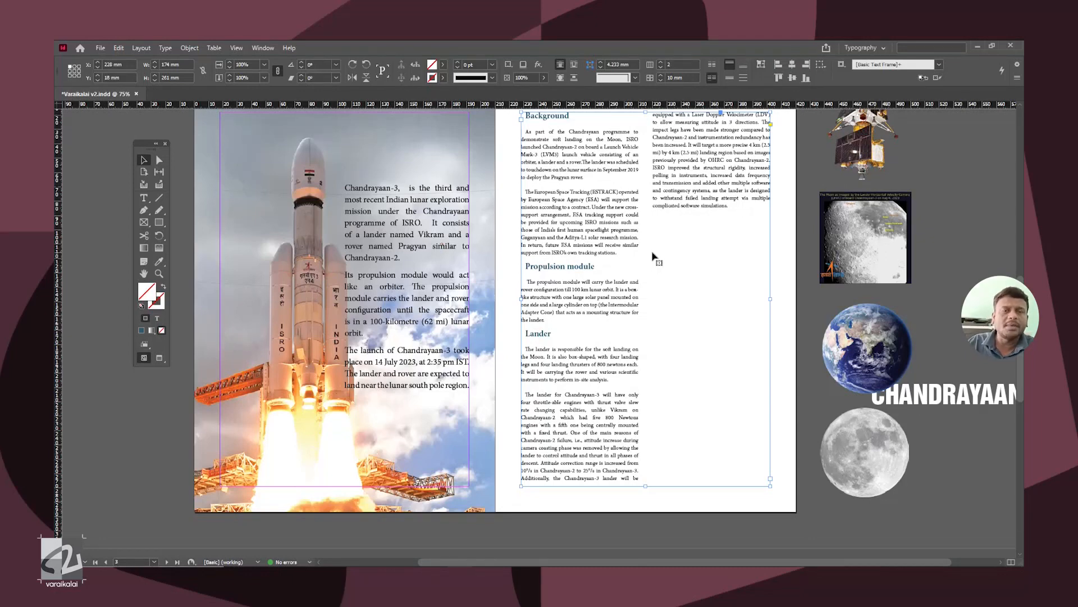
# Step: Bring back the Text Wrap settings and place them clear of the right page
pyautogui.scroll(3, 653, 257)
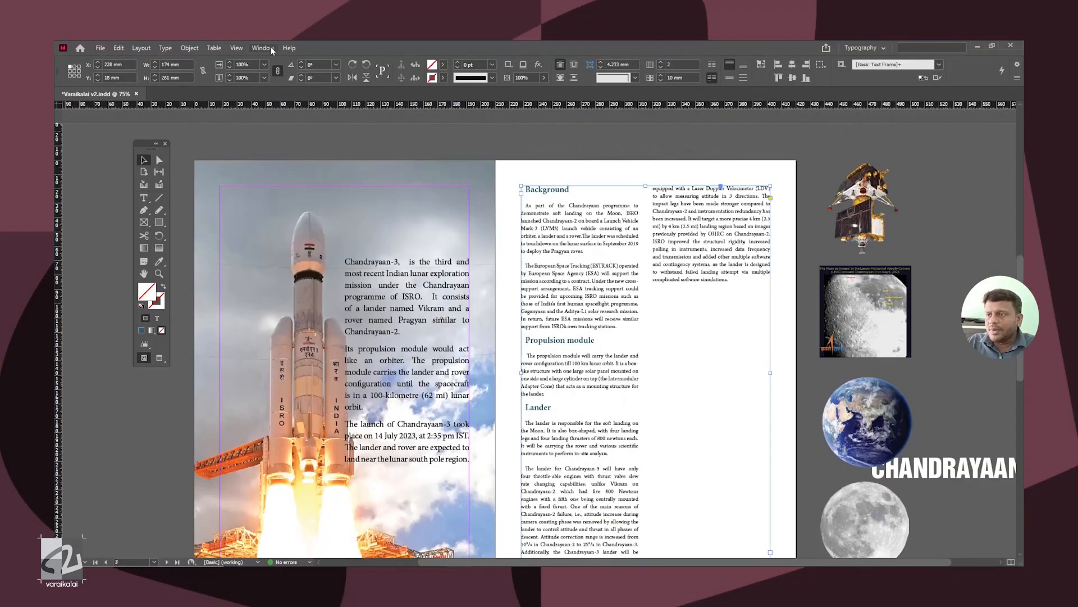
pyautogui.click(262, 48)
pyautogui.click(316, 308)
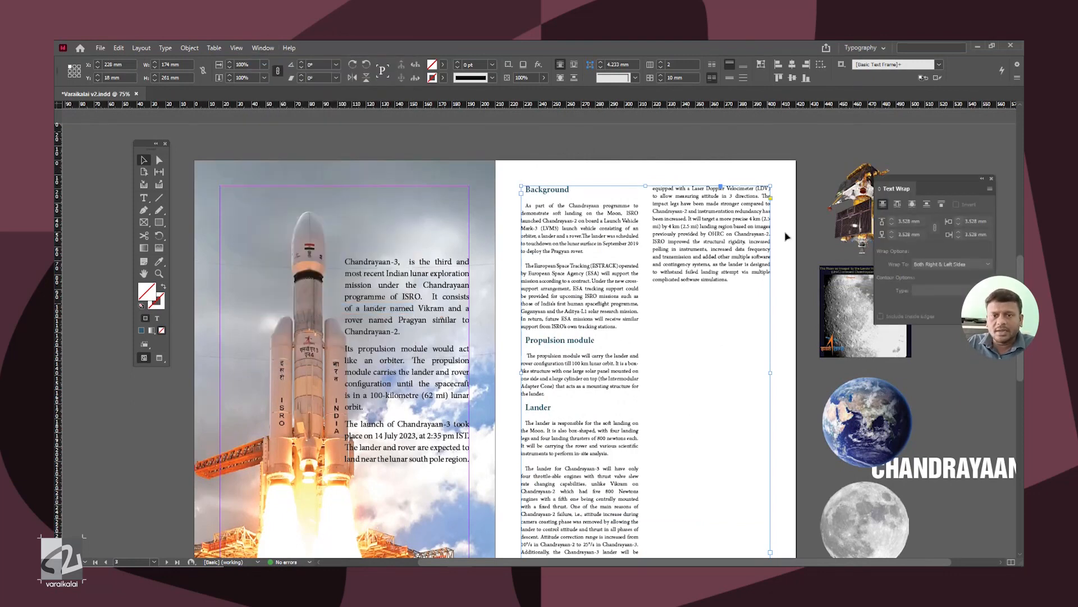
pyautogui.moveTo(940, 188); pyautogui.dragTo(948, 159)
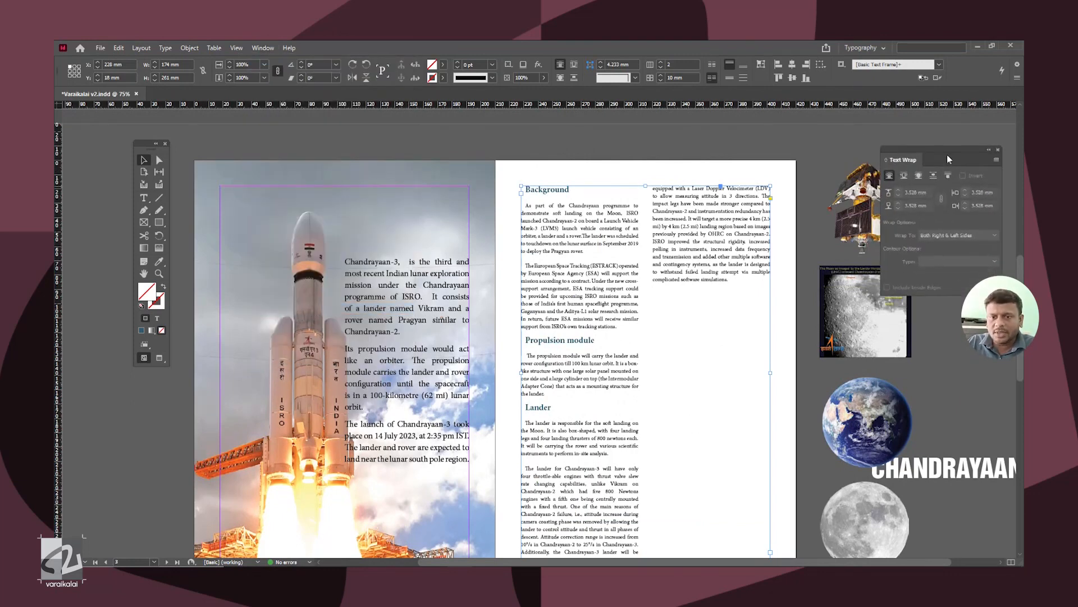
# Step: Place the square captioned Moon image in the right page's first column, enlarged to 82 mm wide, at a Y position of about 44.7 mm
pyautogui.click(897, 347)
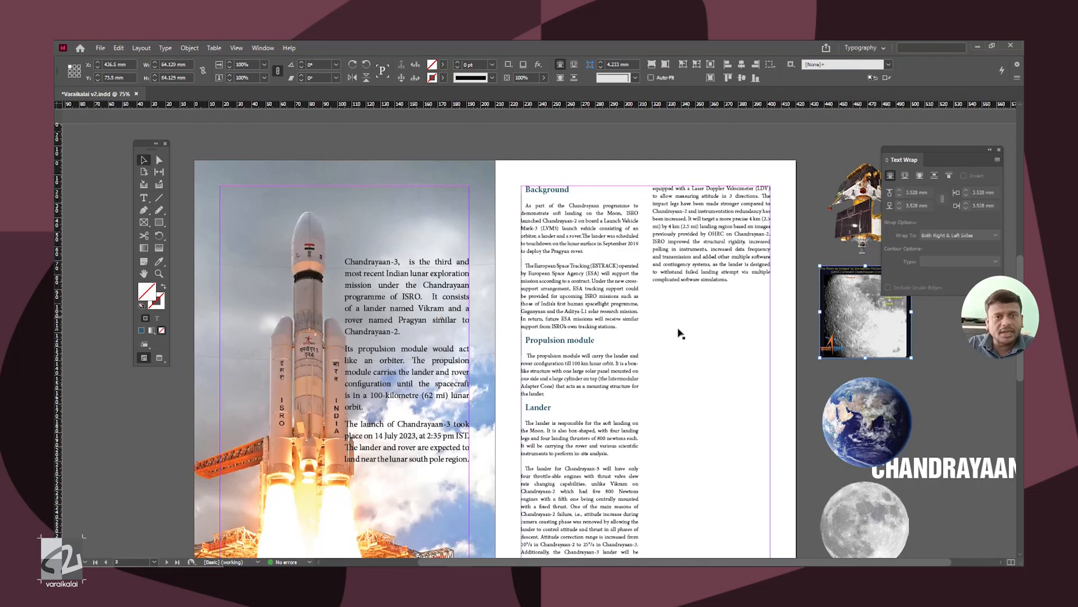
pyautogui.moveTo(843, 355); pyautogui.dragTo(542, 327)
pyautogui.moveTo(613, 234); pyautogui.dragTo(639, 225)
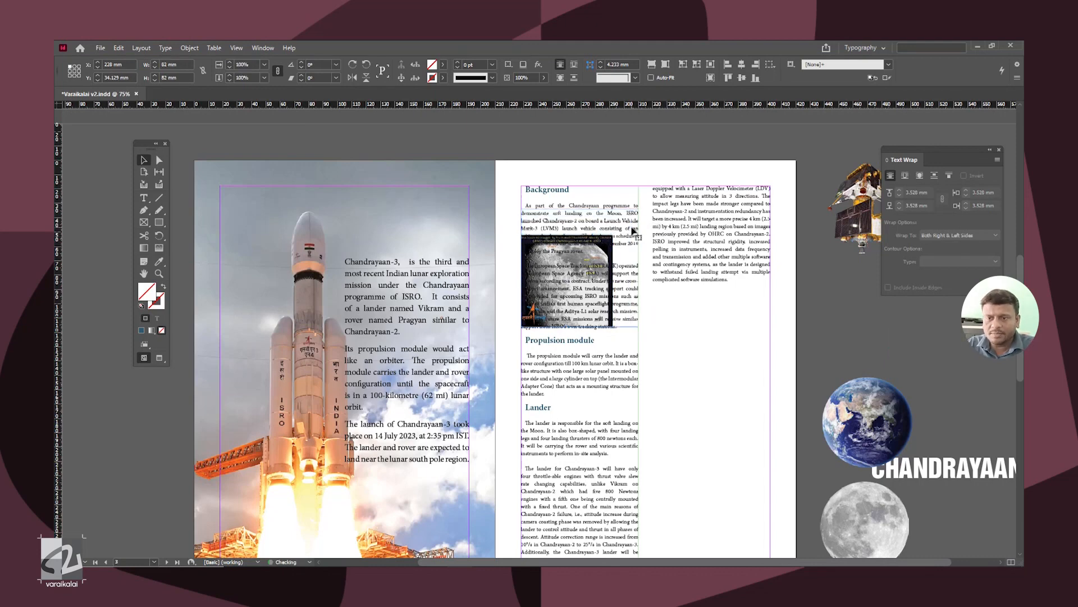
pyautogui.hotkey('ctrl', '=')
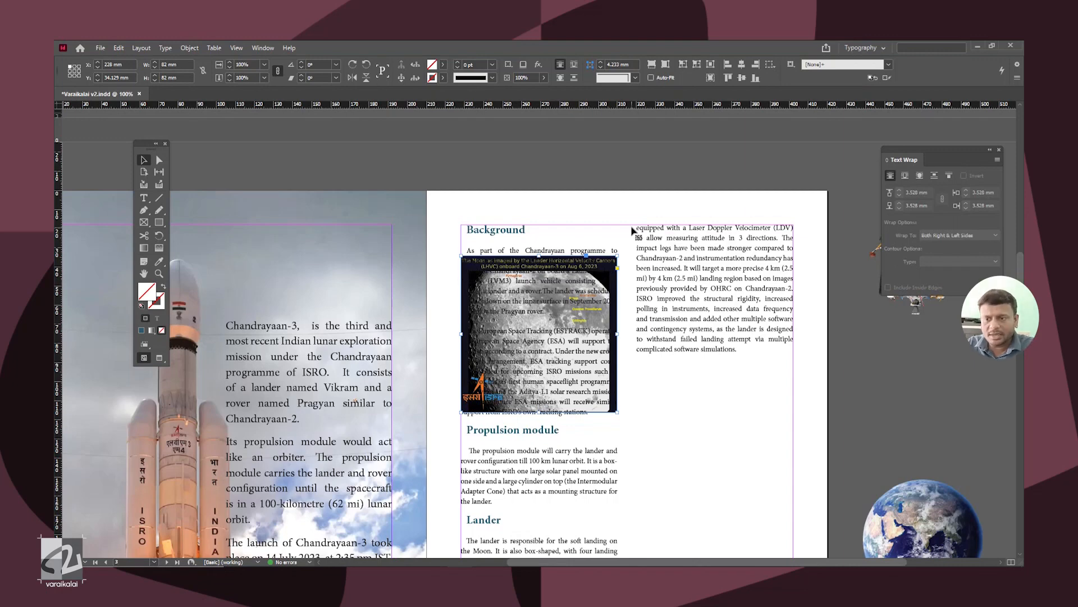
pyautogui.hotkey('shift', 'Down')
pyautogui.hotkey('shift', 'Down')
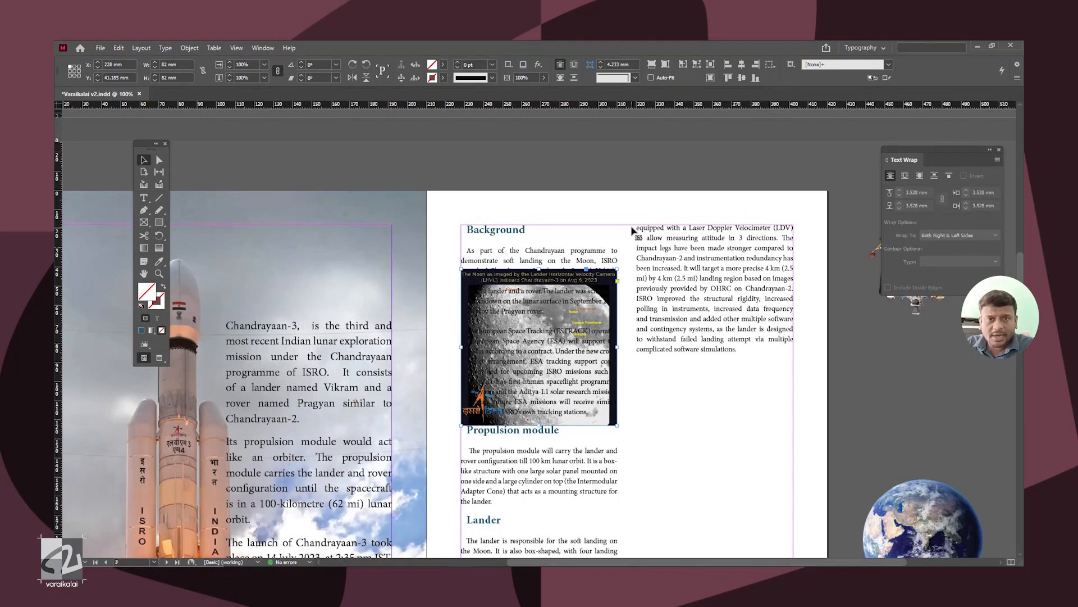
pyautogui.hotkey('shift', 'Down')
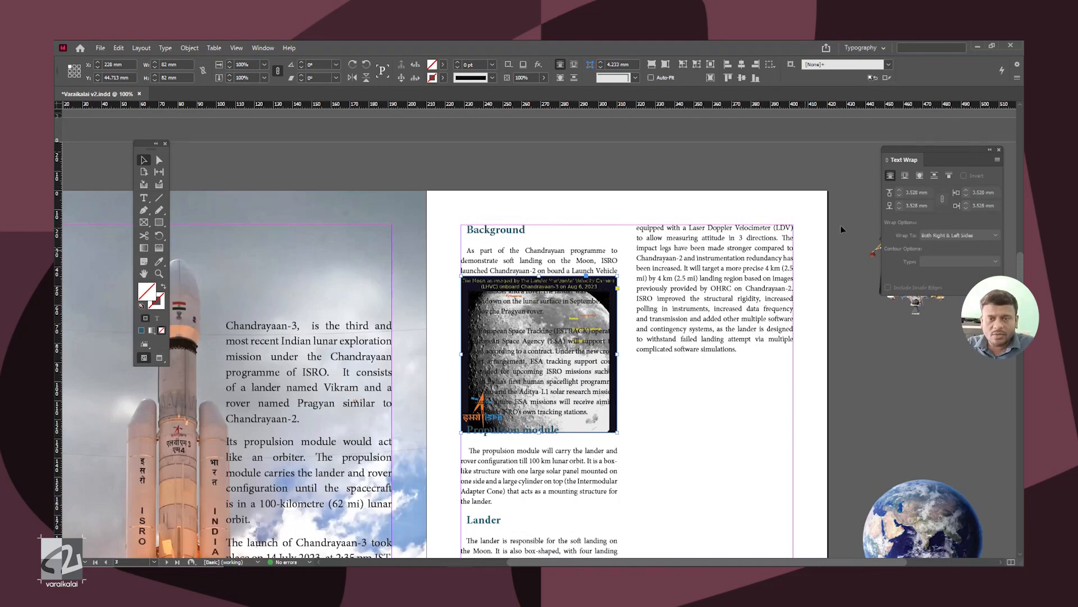
# Step: Wrap the text around the captioned Moon image's bounding box and move the image below the first Background paragraph
pyautogui.moveTo(947, 150); pyautogui.dragTo(879, 172)
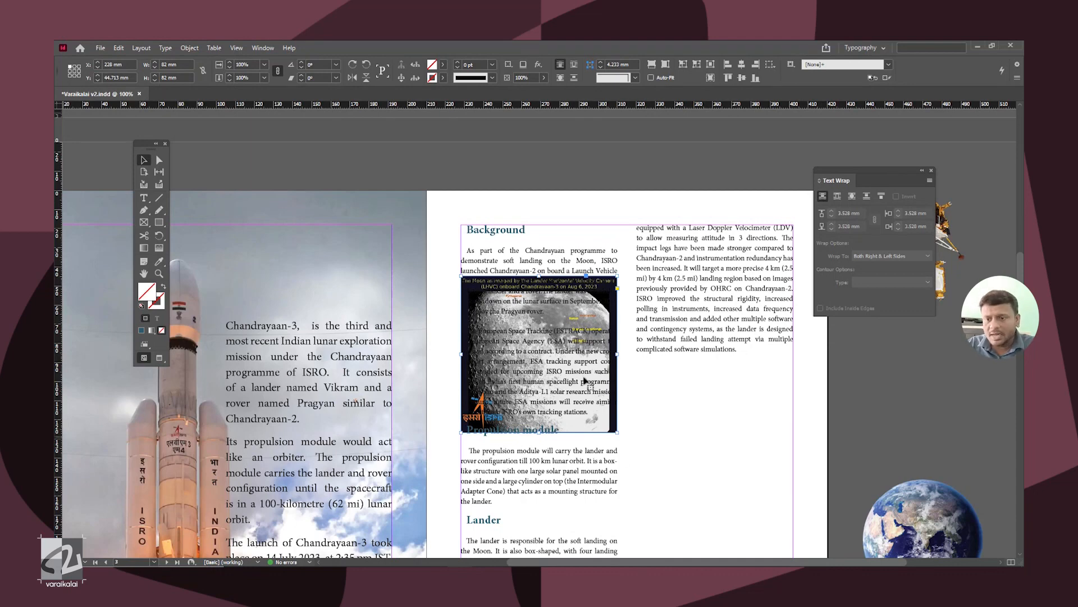
pyautogui.click(837, 196)
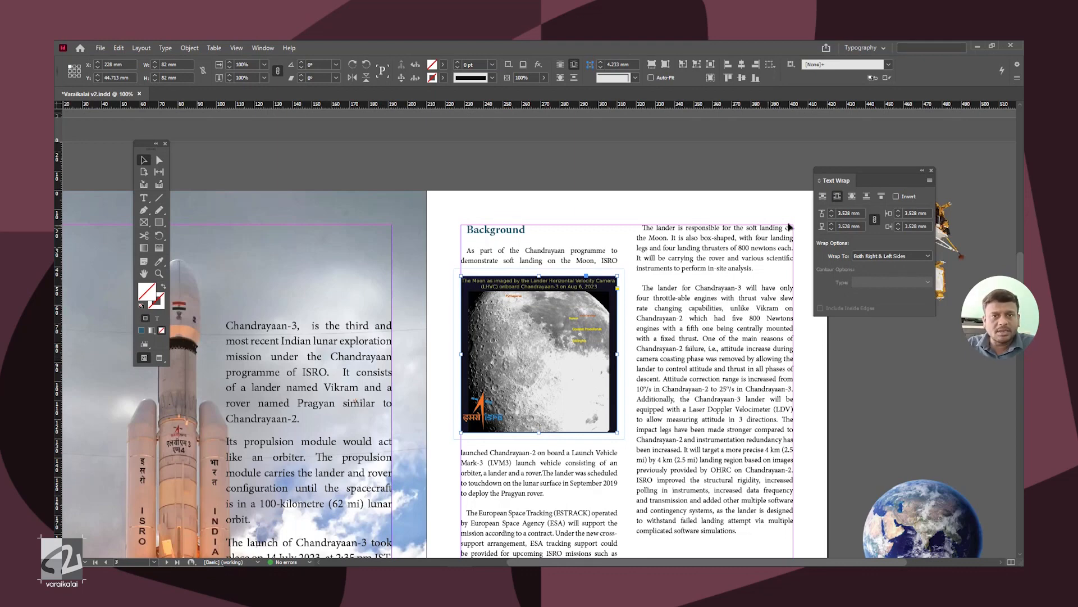
pyautogui.moveTo(590, 366); pyautogui.dragTo(598, 403)
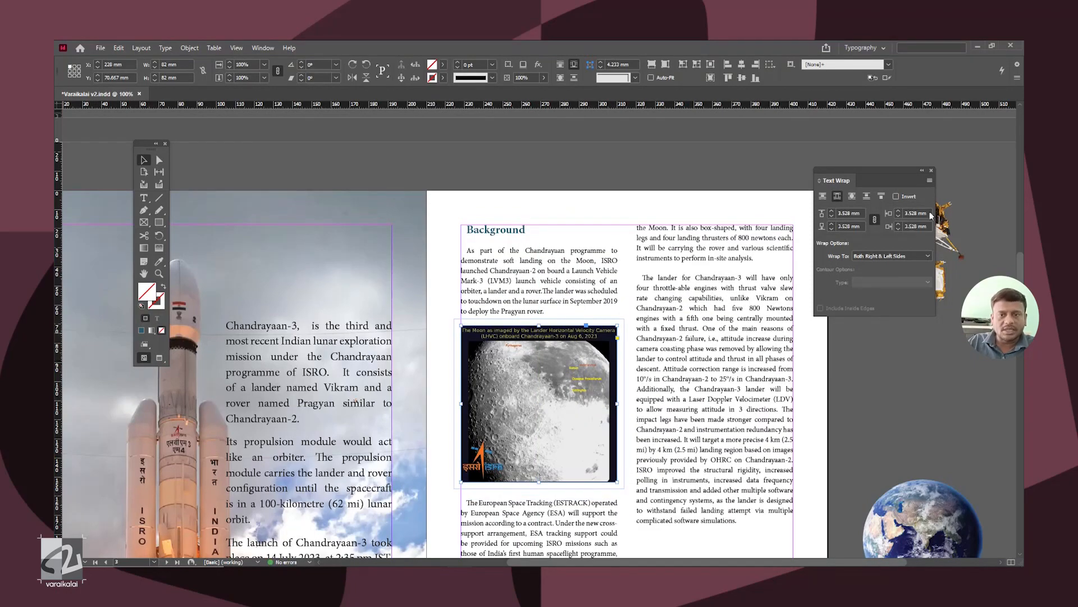
# Step: Move the Earth and full Moon images up on the pasteboard, closer to the lander image
pyautogui.click(855, 200)
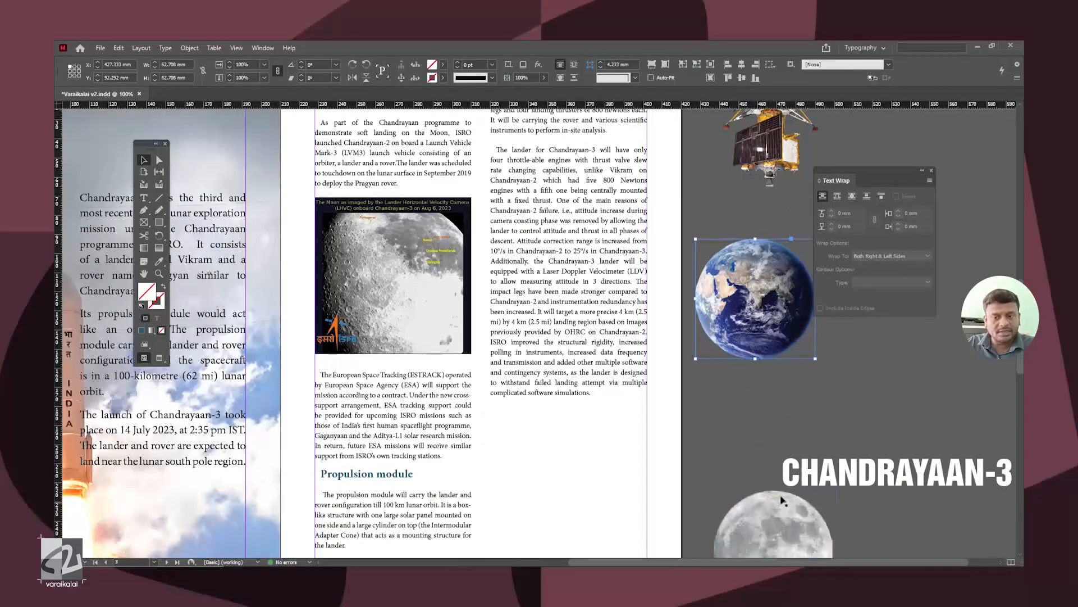
pyautogui.moveTo(784, 497); pyautogui.dragTo(770, 373)
pyautogui.moveTo(727, 345); pyautogui.dragTo(743, 409)
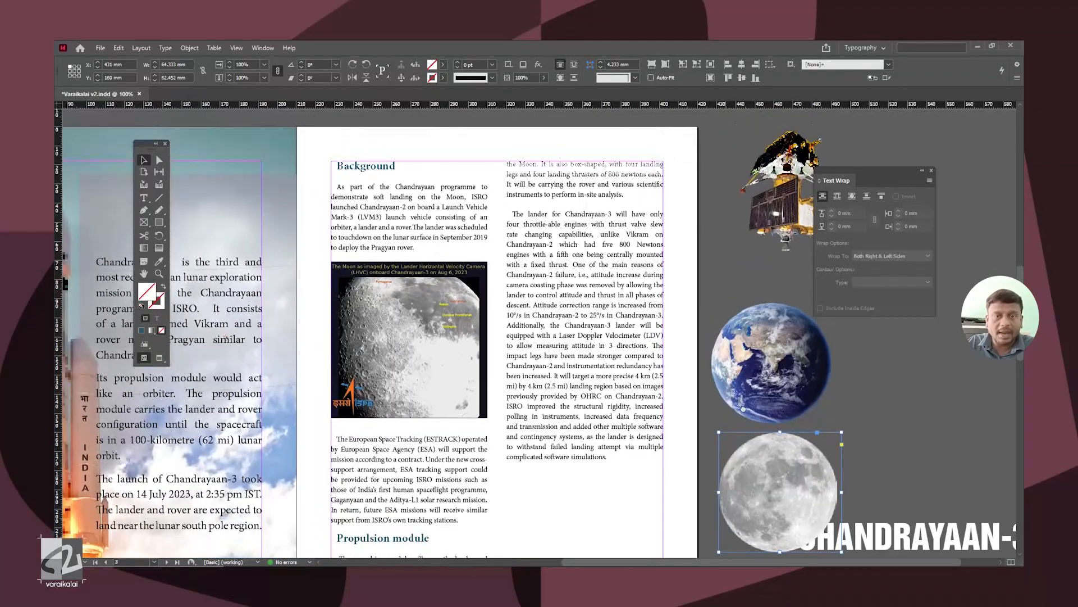
# Step: Place the full Moon image between the two columns over the right page's upper edge and wrap the text around its bounding box
pyautogui.moveTo(875, 186); pyautogui.dragTo(915, 192)
pyautogui.moveTo(820, 472); pyautogui.dragTo(511, 209)
pyautogui.moveTo(570, 243); pyautogui.dragTo(626, 322)
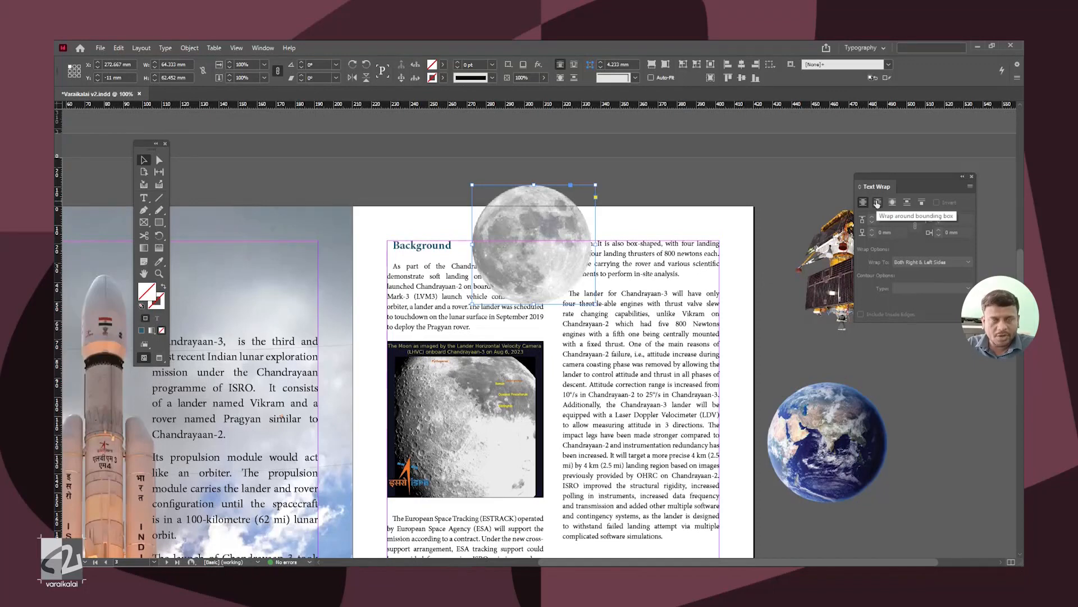
pyautogui.click(877, 202)
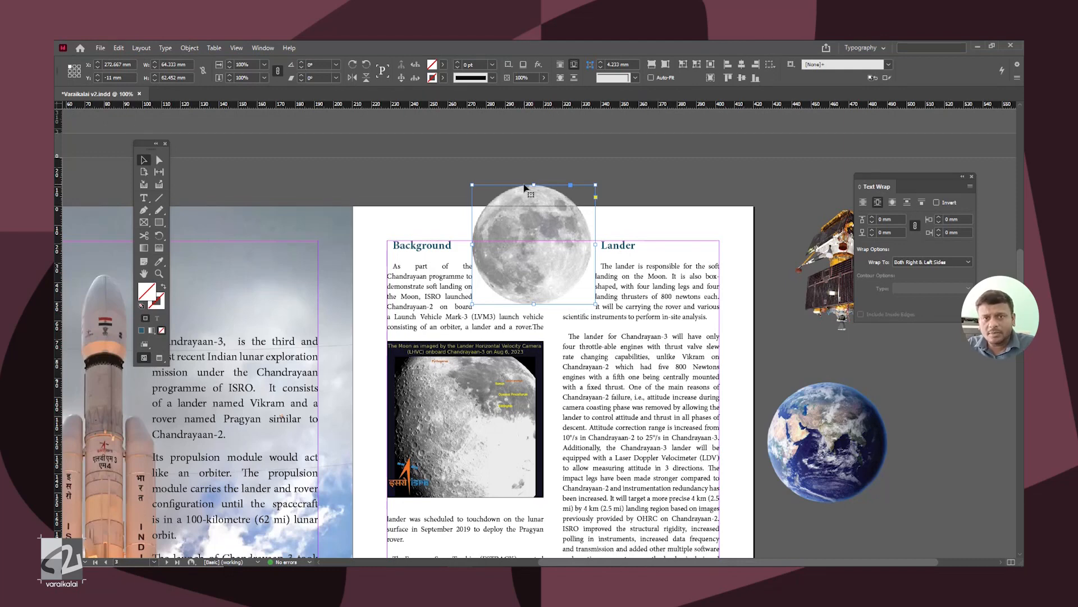
# Step: Change the full Moon image's text wrap to follow the object shape
pyautogui.hotkey('ctrl', '=')
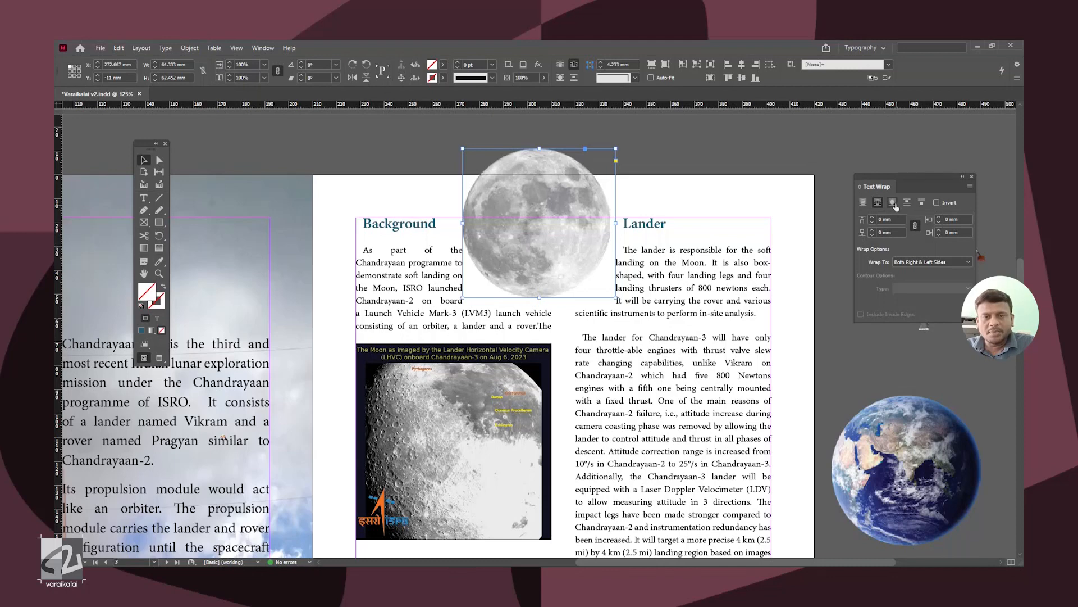
pyautogui.click(893, 203)
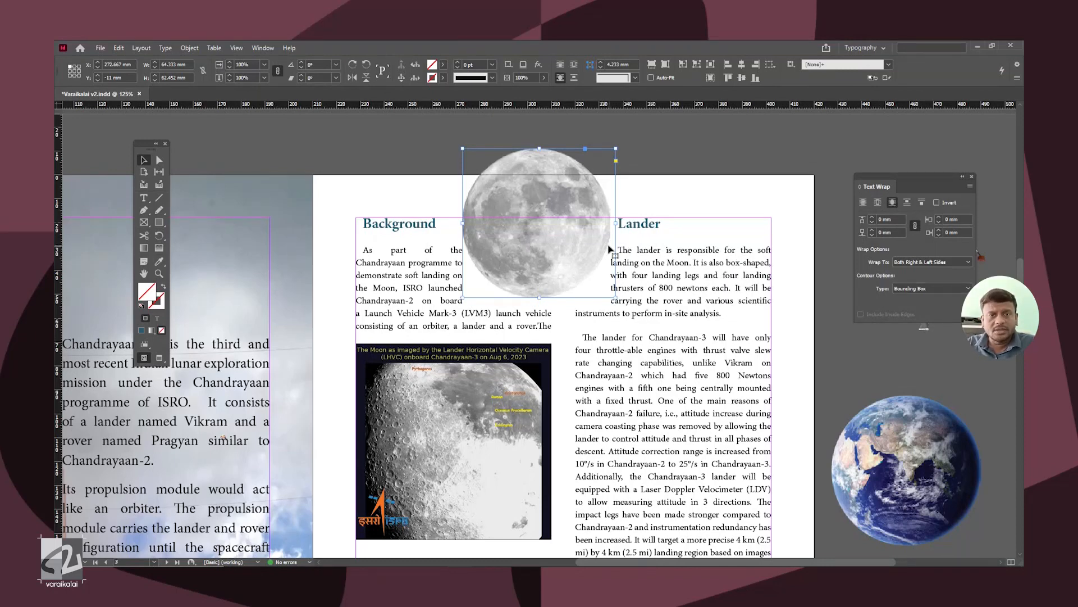
# Step: Set the contour type of the full Moon image's text wrap to Alpha Channel
pyautogui.click(922, 288)
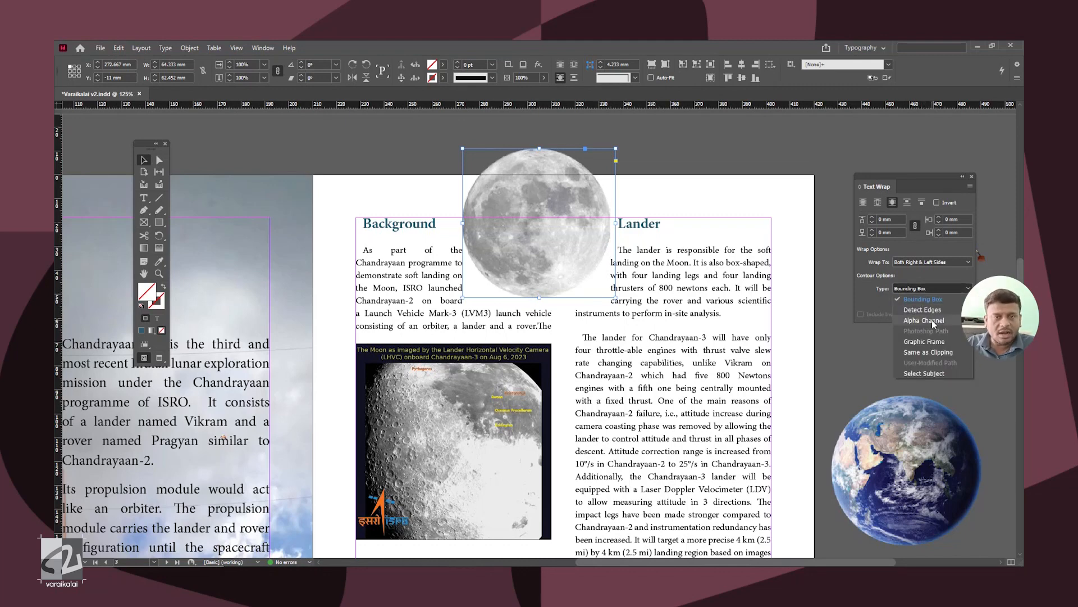
pyautogui.click(932, 320)
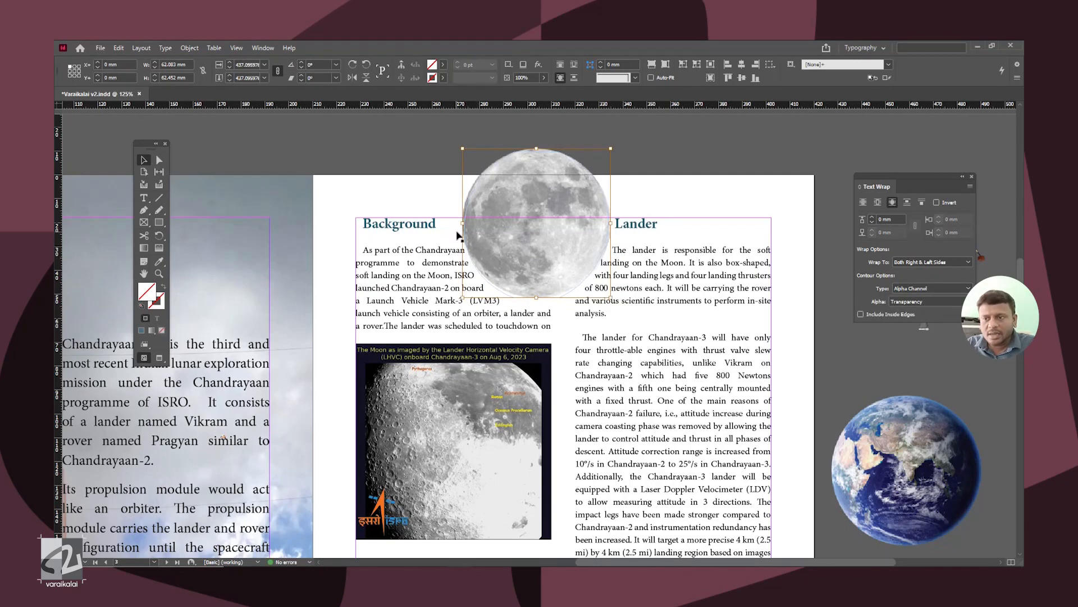
pyautogui.hotkey('ctrl', '=')
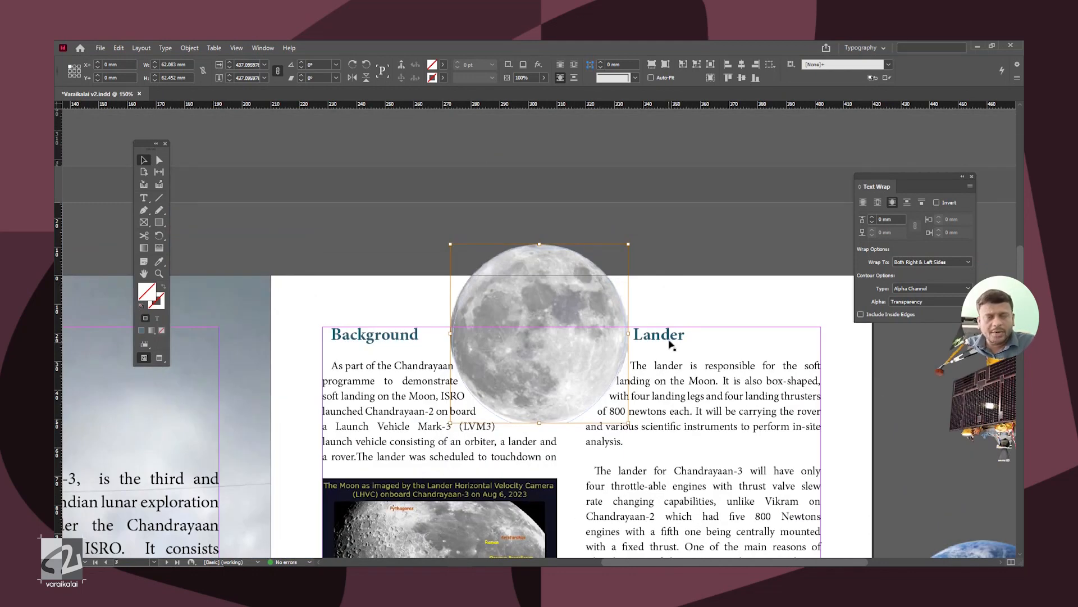
# Step: Increase the text wrap offset around the full Moon image to 8 mm and deselect it
pyautogui.click(872, 217)
pyautogui.click(872, 217)
pyautogui.click(872, 217)
pyautogui.click(872, 217)
pyautogui.click(872, 218)
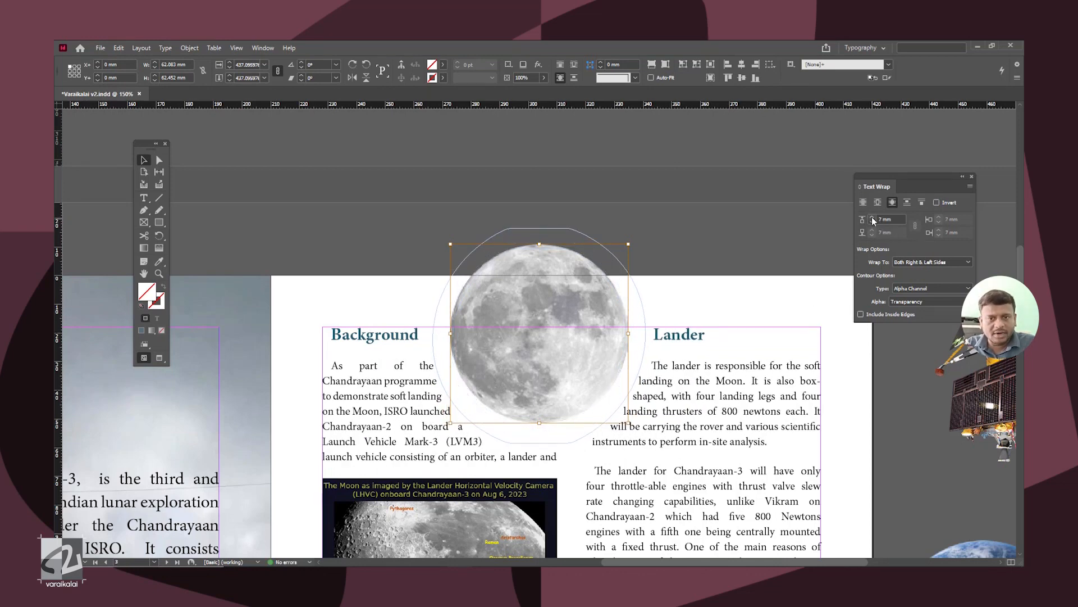
pyautogui.click(872, 217)
pyautogui.click(758, 200)
# Step: Select the captioned Moon image and set its linked text wrap offsets to 7 mm on all sides
pyautogui.scroll(-4, 704, 257)
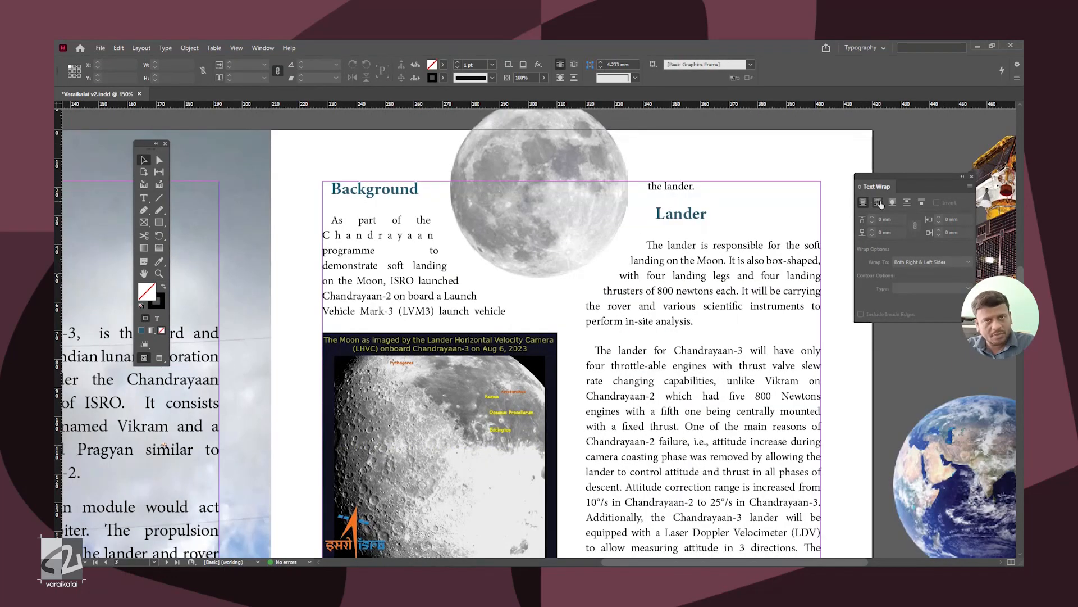
pyautogui.moveTo(304, 359); pyautogui.dragTo(359, 400)
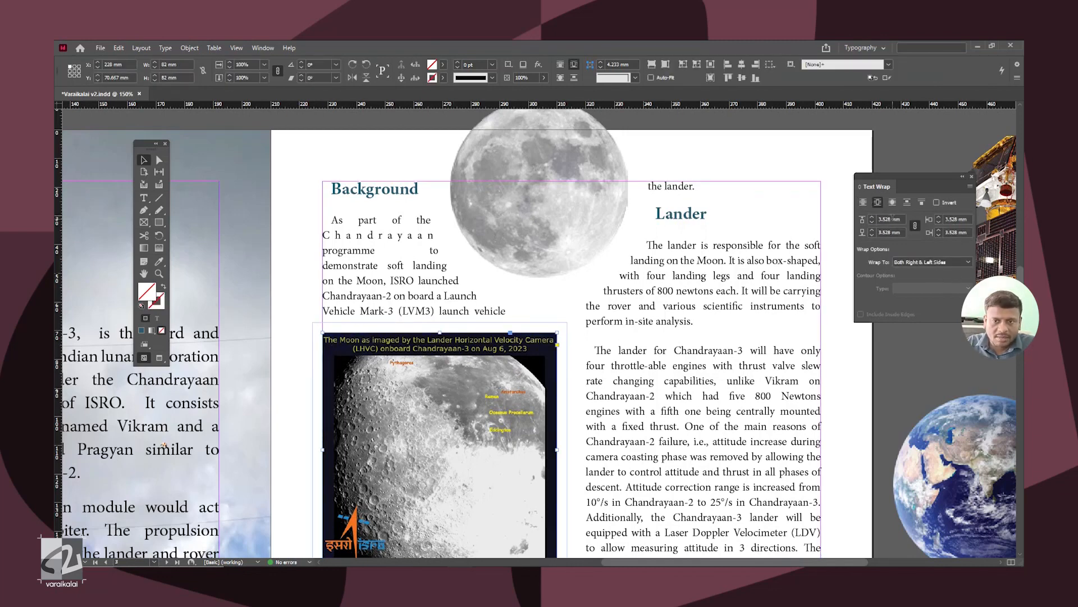
pyautogui.click(874, 220)
pyautogui.click(874, 219)
pyautogui.click(874, 220)
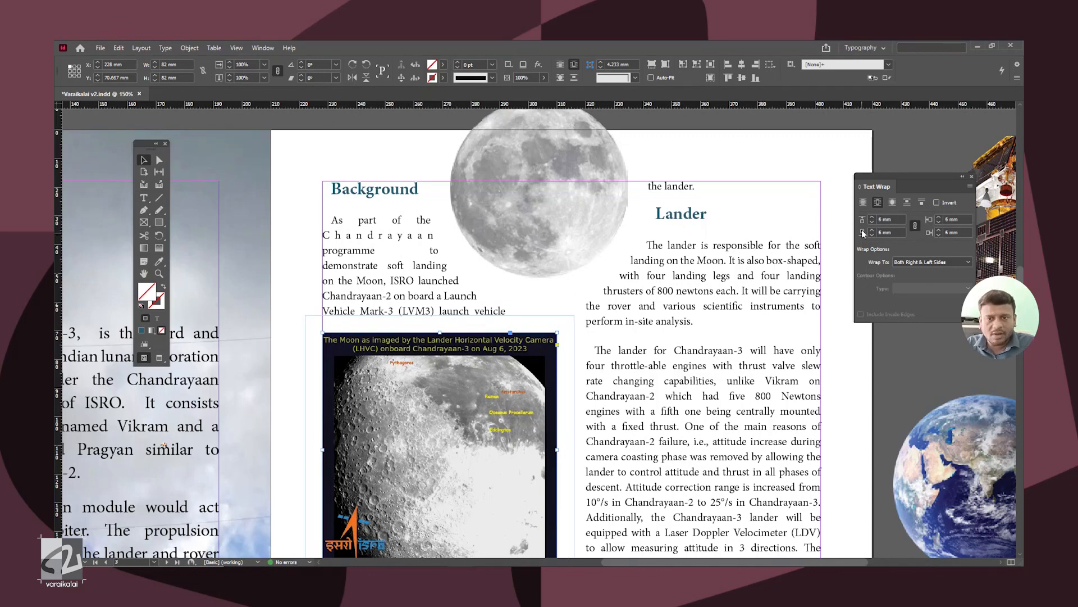
pyautogui.click(874, 220)
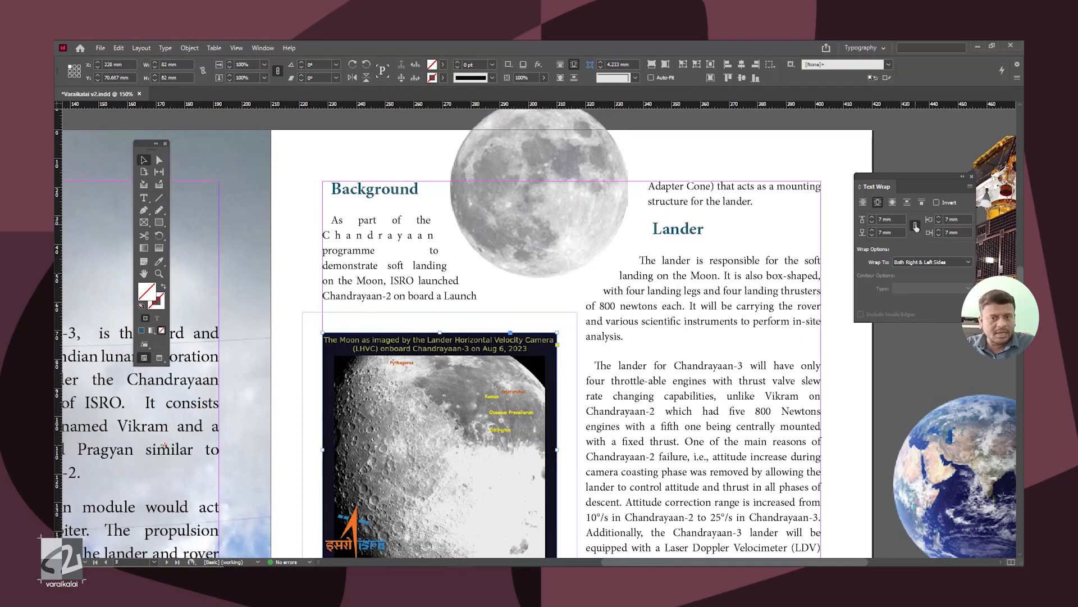
# Step: Try linked wrap offsets of 12 mm around the captioned Moon image and reduce them back to 7 mm
pyautogui.click(873, 219)
pyautogui.click(873, 219)
pyautogui.click(872, 220)
pyautogui.click(873, 219)
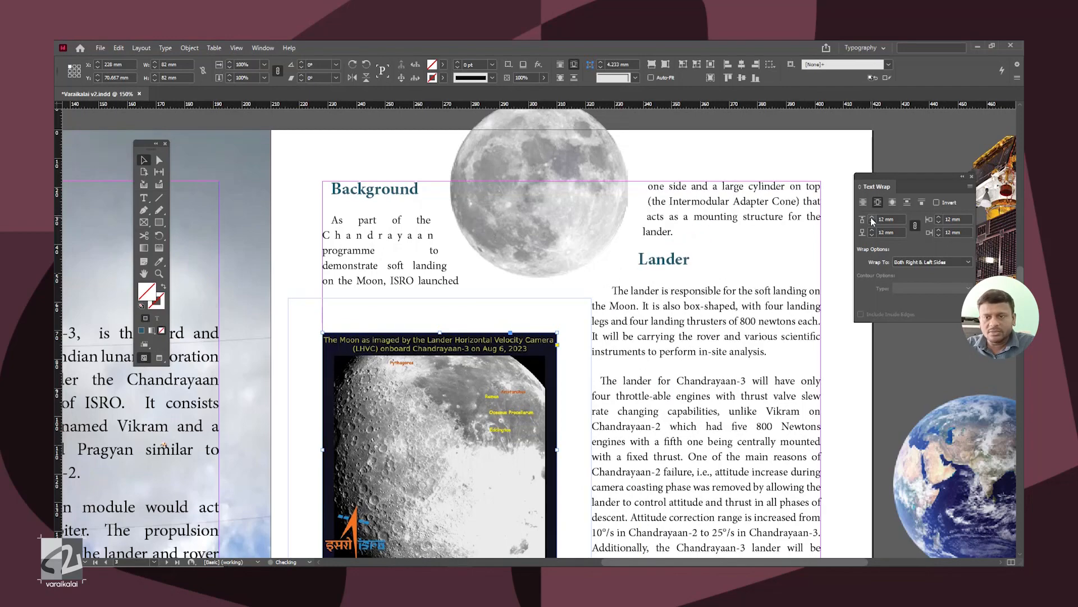
pyautogui.click(873, 220)
pyautogui.click(872, 220)
pyautogui.click(872, 223)
pyautogui.click(872, 223)
pyautogui.click(872, 223)
pyautogui.click(872, 223)
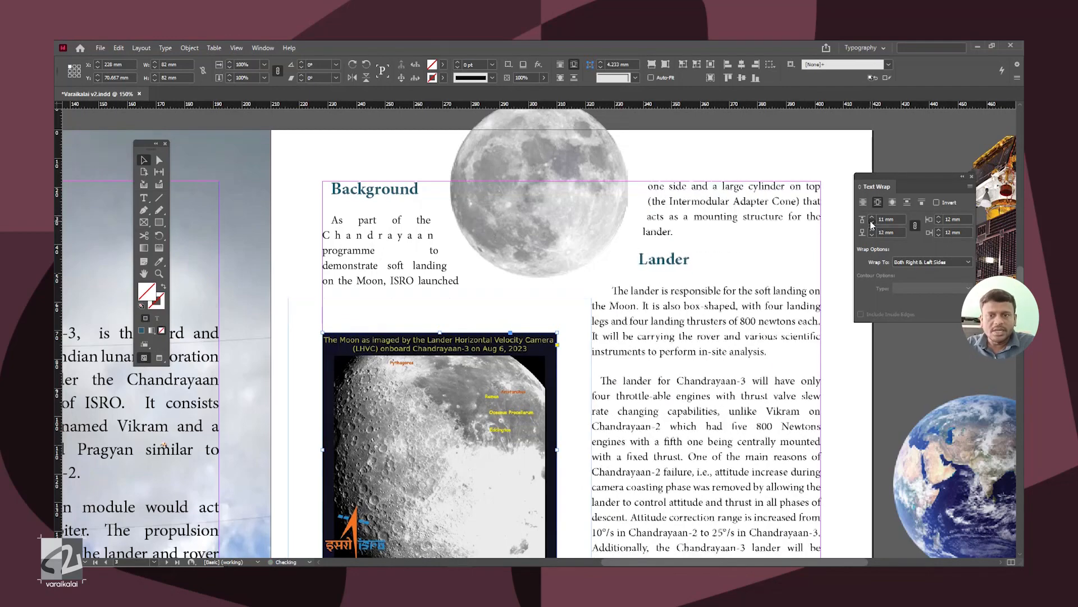
pyautogui.click(872, 223)
pyautogui.click(873, 223)
pyautogui.click(872, 223)
# Step: Unlink the captioned Moon image's wrap offsets and raise only the top offset to 17 mm
pyautogui.click(873, 219)
pyautogui.click(873, 220)
pyautogui.click(873, 219)
pyautogui.click(873, 219)
pyautogui.click(873, 220)
pyautogui.click(873, 219)
pyautogui.click(873, 220)
pyautogui.click(873, 219)
pyautogui.click(873, 219)
pyautogui.click(873, 220)
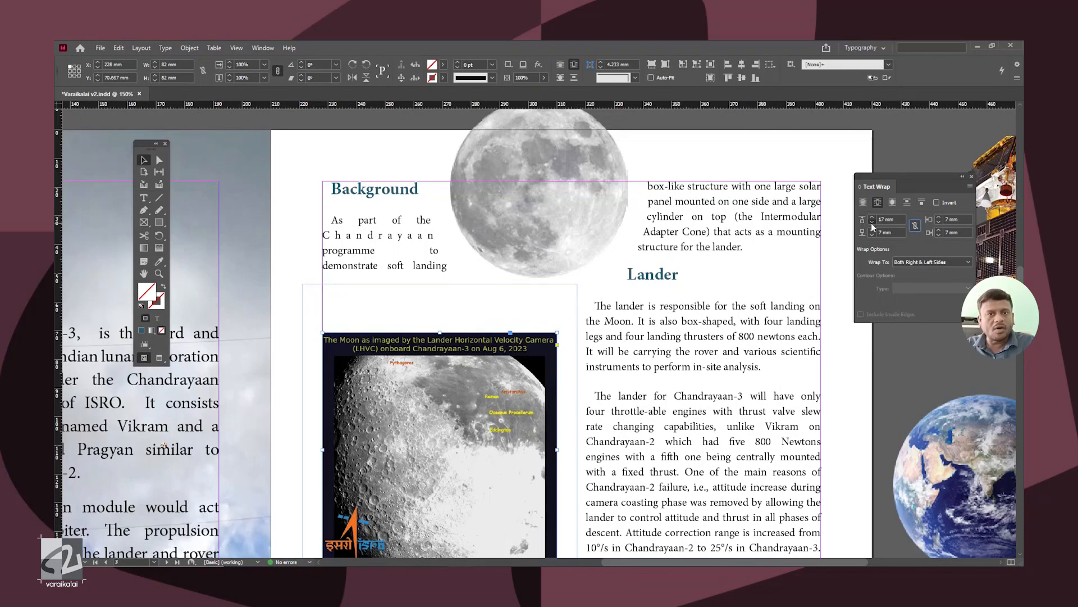
# Step: Bring the captioned Moon image's top wrap offset back down to 7 mm
pyautogui.click(873, 223)
pyautogui.click(872, 223)
pyautogui.click(872, 223)
pyautogui.click(872, 223)
pyautogui.click(872, 223)
pyautogui.click(872, 223)
pyautogui.click(872, 223)
pyautogui.click(872, 223)
pyautogui.click(872, 223)
pyautogui.click(872, 223)
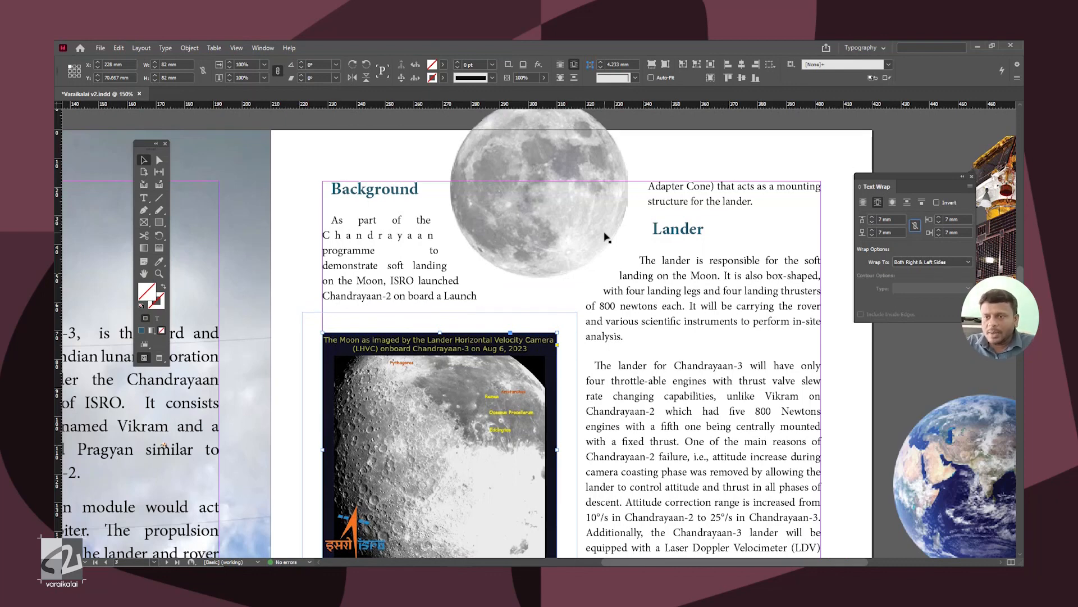
# Step: Select the full Moon image and reduce its text wrap offset to 5 mm
pyautogui.click(626, 168)
pyautogui.click(871, 222)
pyautogui.click(871, 223)
pyautogui.click(871, 223)
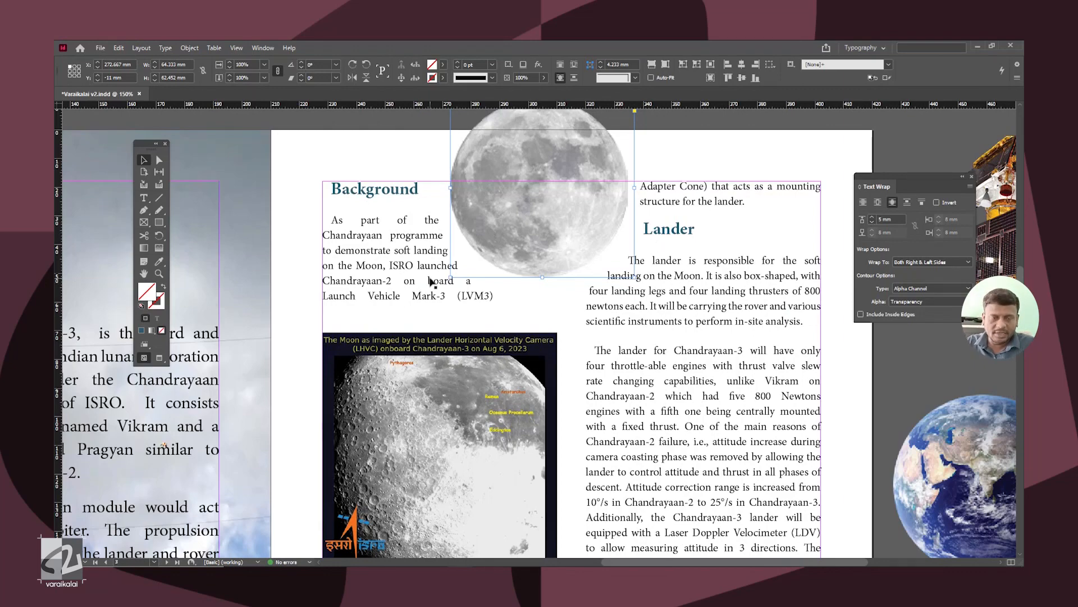
# Step: Show the document's list of linked images and move it clear of the page text to check the Moon file's format
pyautogui.hotkey('ctrl', '-')
pyautogui.hotkey('ctrl', '-')
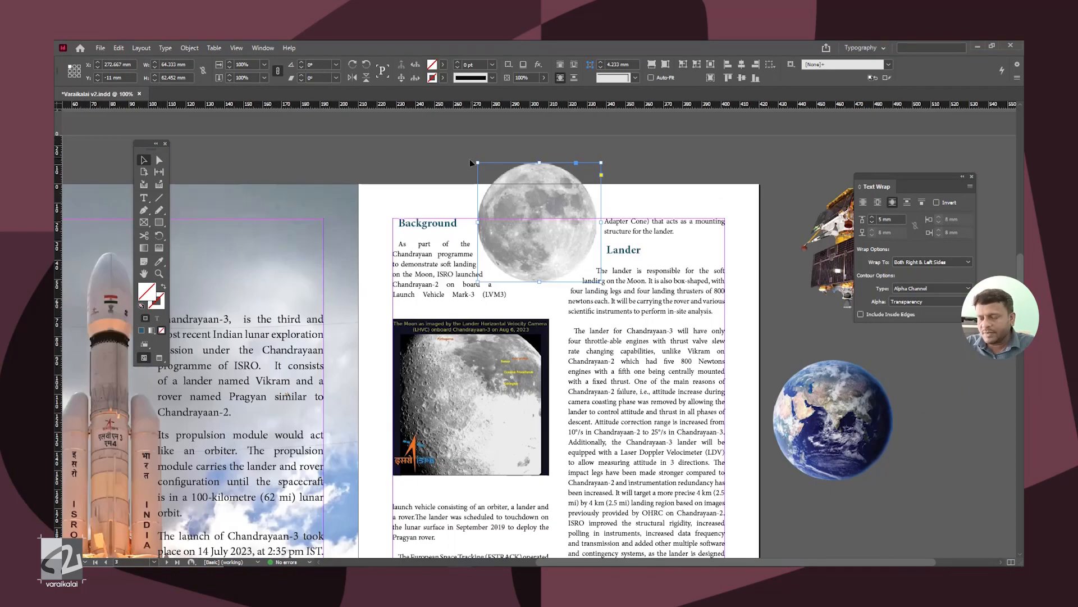
pyautogui.hotkey('ctrl', 'shift', 'd')
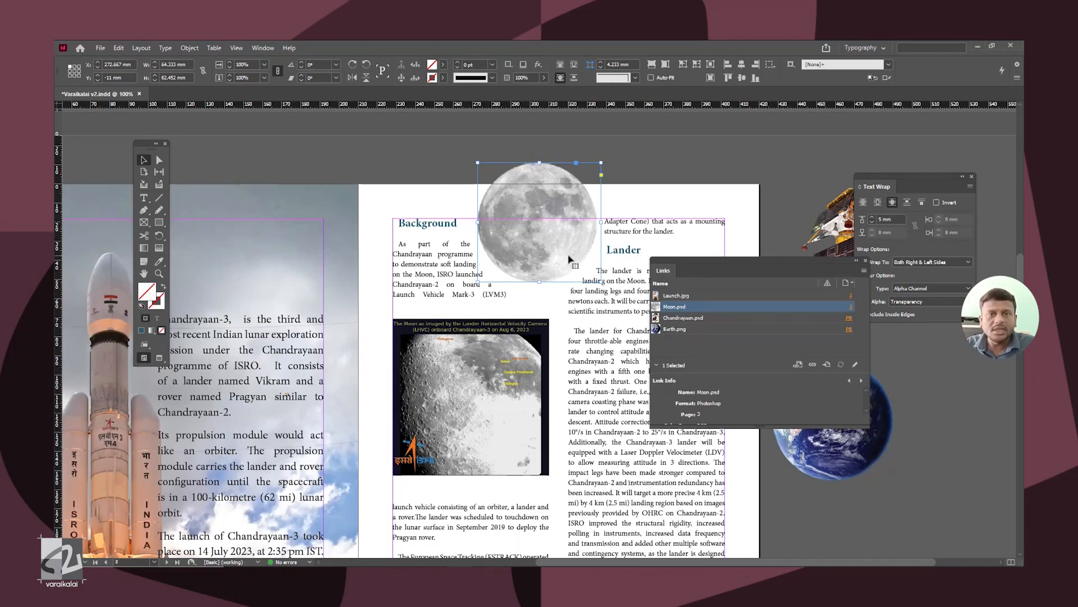
pyautogui.scroll(-3, 912, 426)
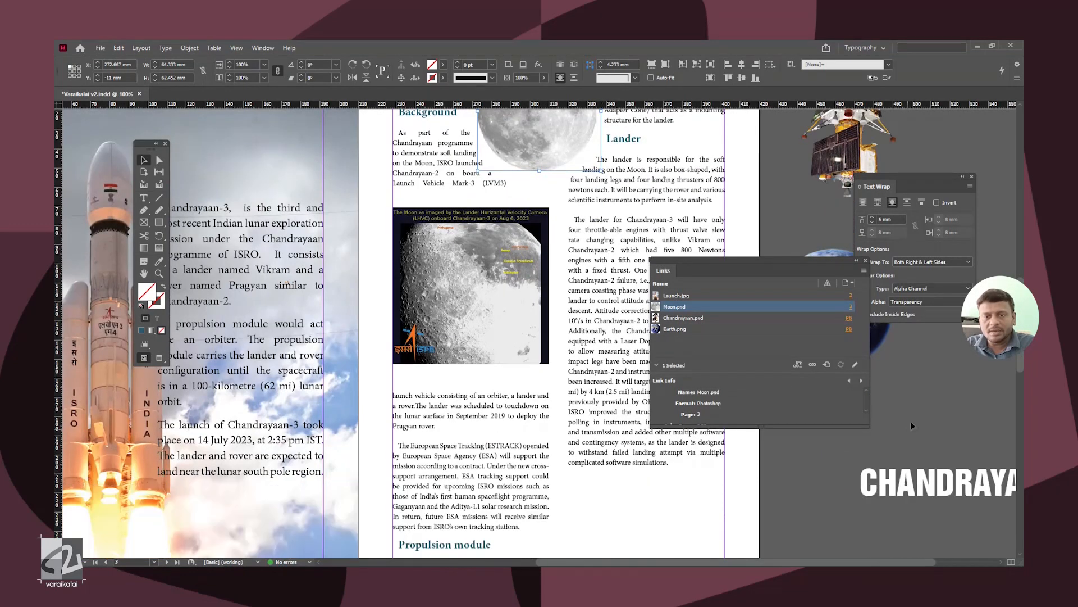
pyautogui.moveTo(804, 275); pyautogui.dragTo(963, 364)
# Step: Place the Earth image between the two columns over the right page's lower edge and enlarge it to about 85 mm wide
pyautogui.moveTo(784, 311); pyautogui.dragTo(617, 328)
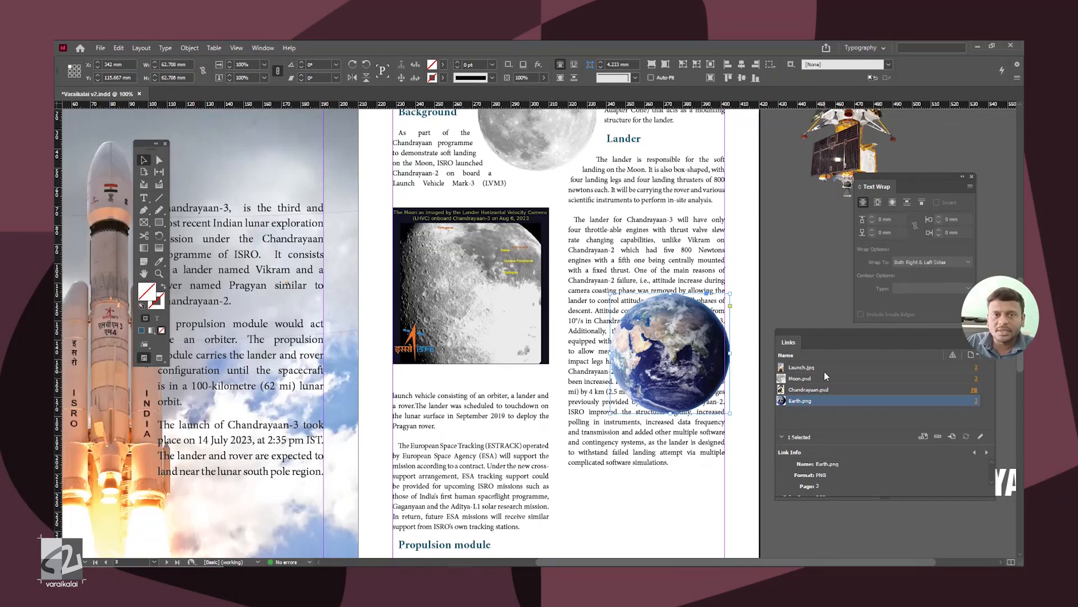
pyautogui.scroll(-3, 694, 381)
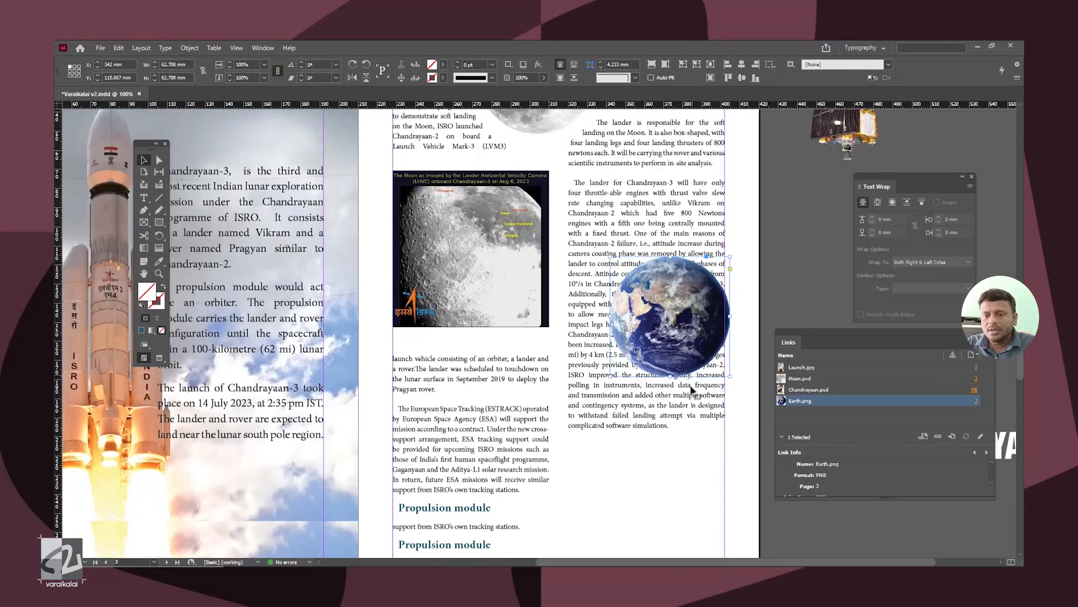
pyautogui.scroll(-3, 695, 380)
pyautogui.moveTo(638, 407); pyautogui.dragTo(577, 521)
pyautogui.moveTo(638, 407); pyautogui.dragTo(680, 367)
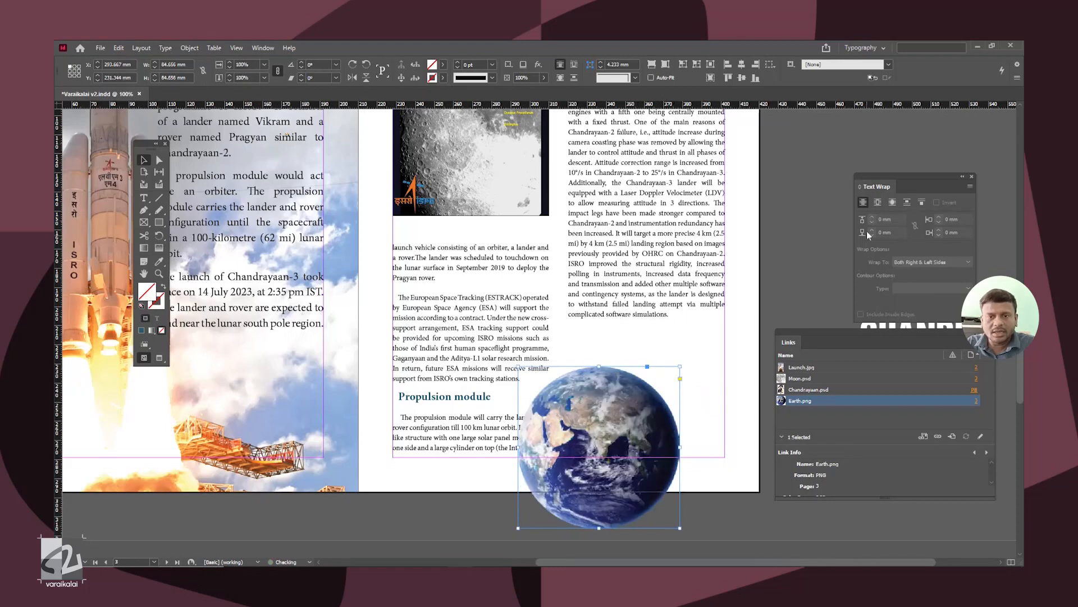
# Step: Wrap the text around the Earth image's object shape using the Alpha Channel contour and a 4 mm offset
pyautogui.click(893, 203)
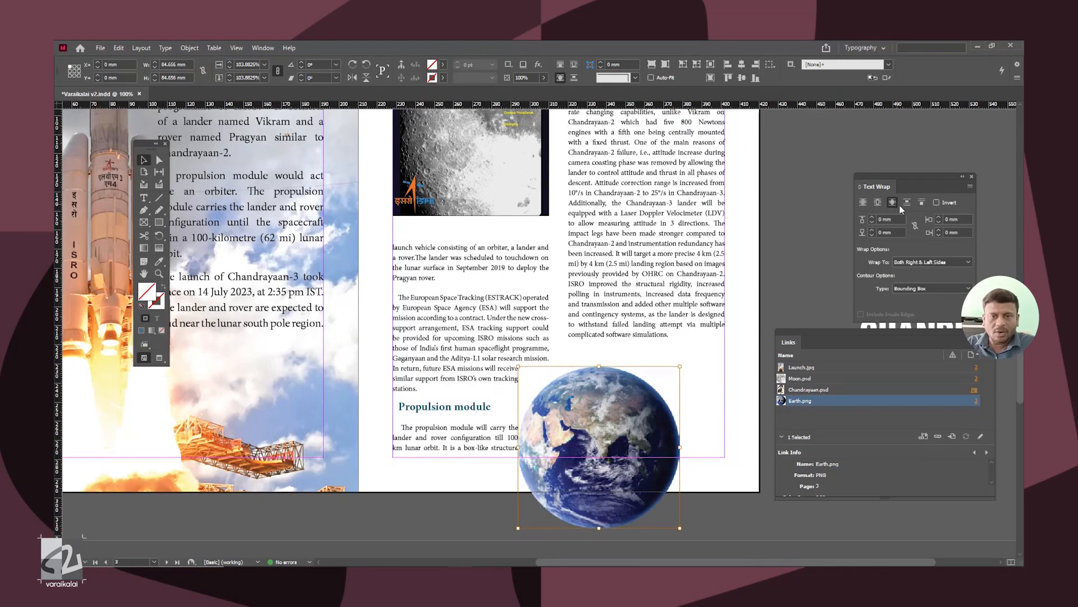
pyautogui.click(921, 287)
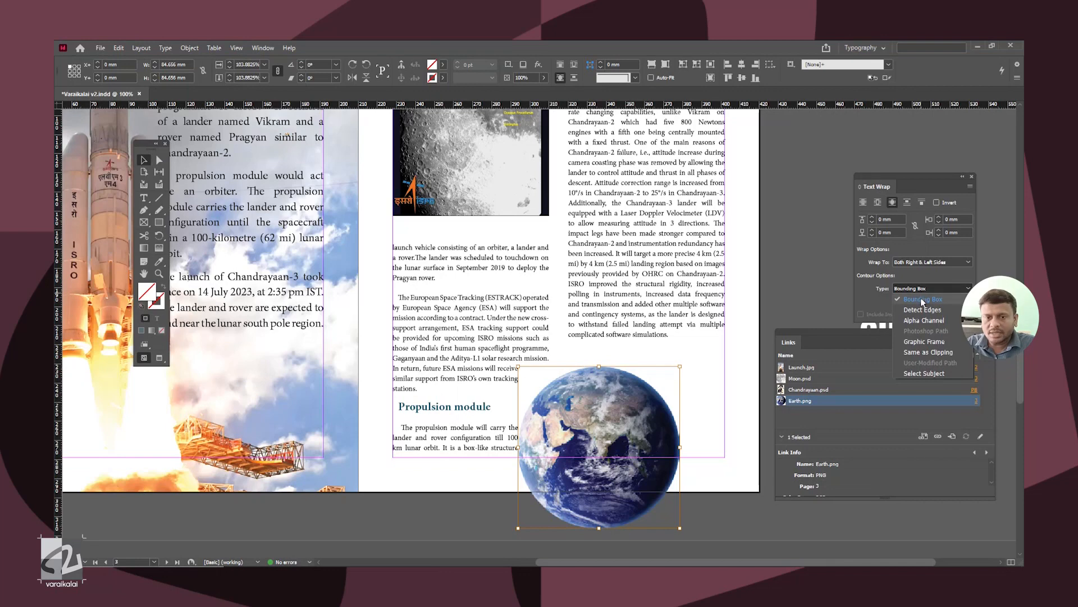
pyautogui.click(924, 320)
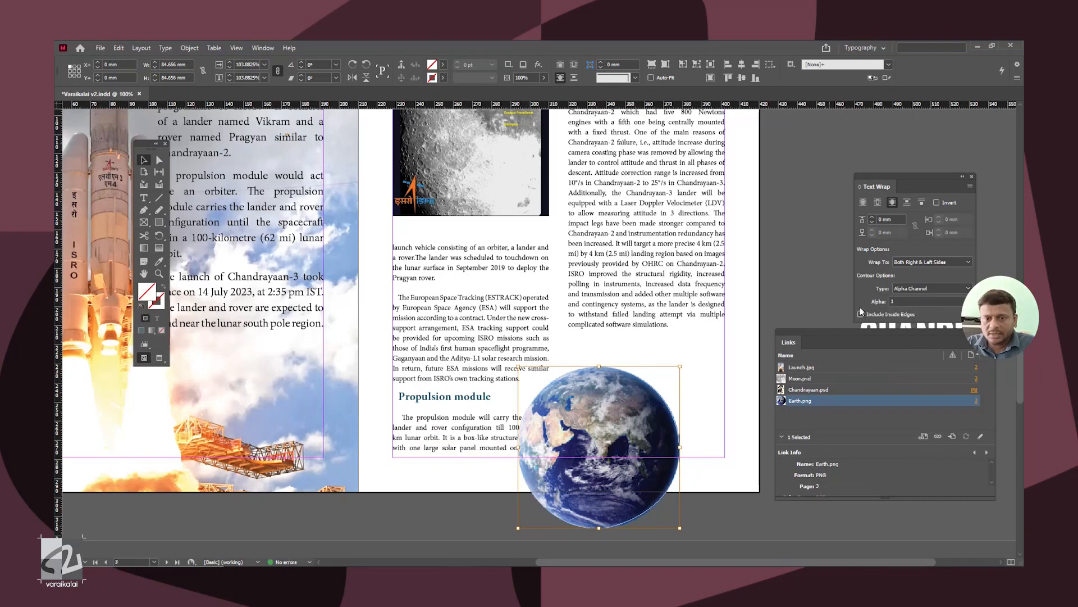
pyautogui.click(871, 217)
pyautogui.click(871, 217)
pyautogui.click(871, 216)
pyautogui.click(871, 217)
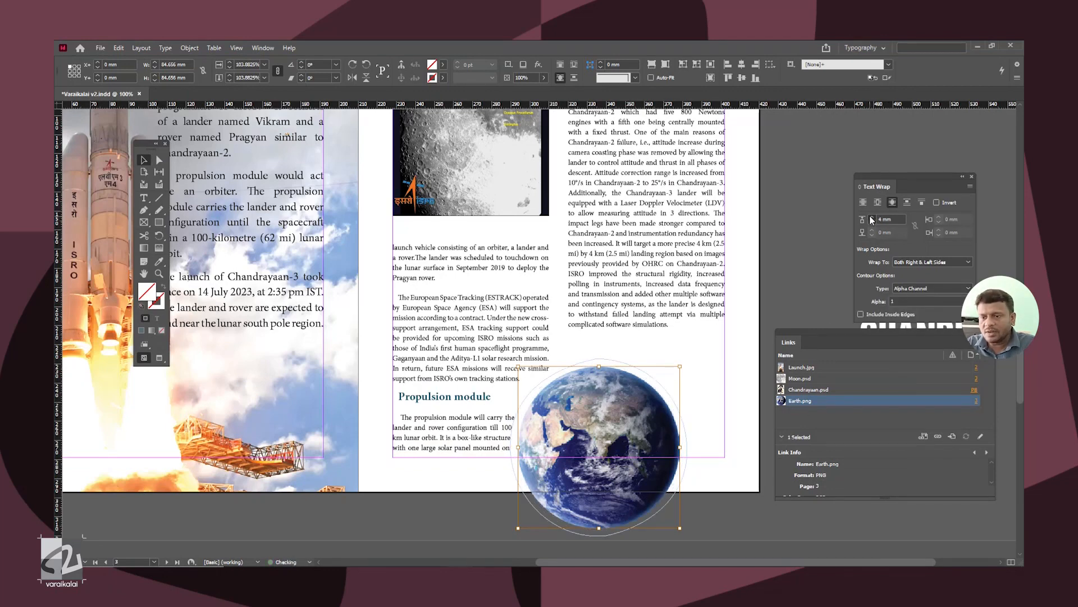
pyautogui.click(773, 250)
# Step: Move the lander image from the pasteboard onto the Lander column text and show its entry among the linked images
pyautogui.scroll(4, 774, 250)
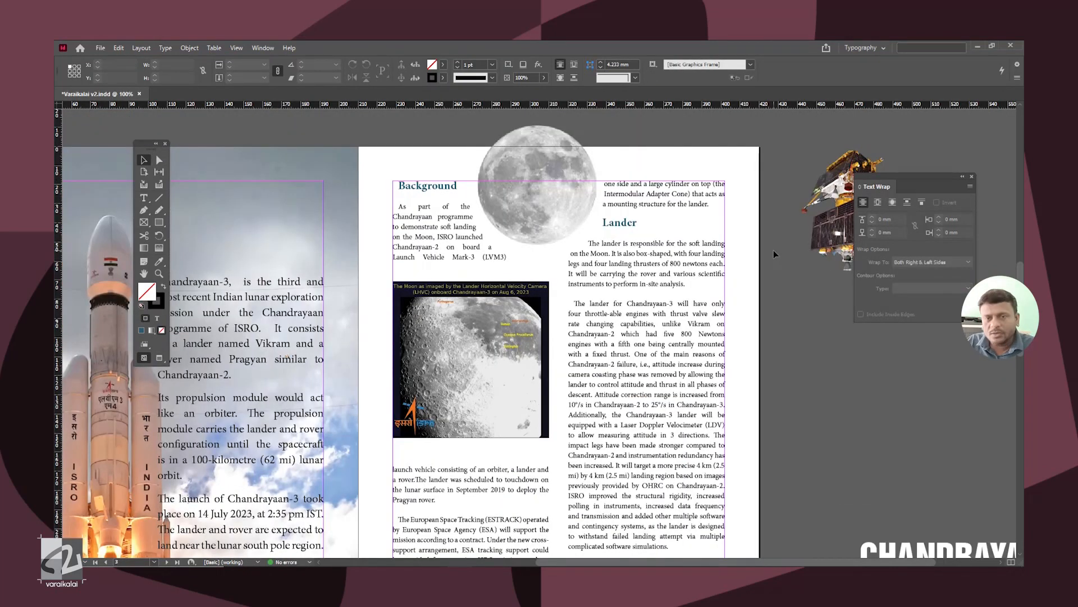
pyautogui.moveTo(815, 265); pyautogui.dragTo(634, 358)
pyautogui.hotkey('ctrl', 'shift', 'd')
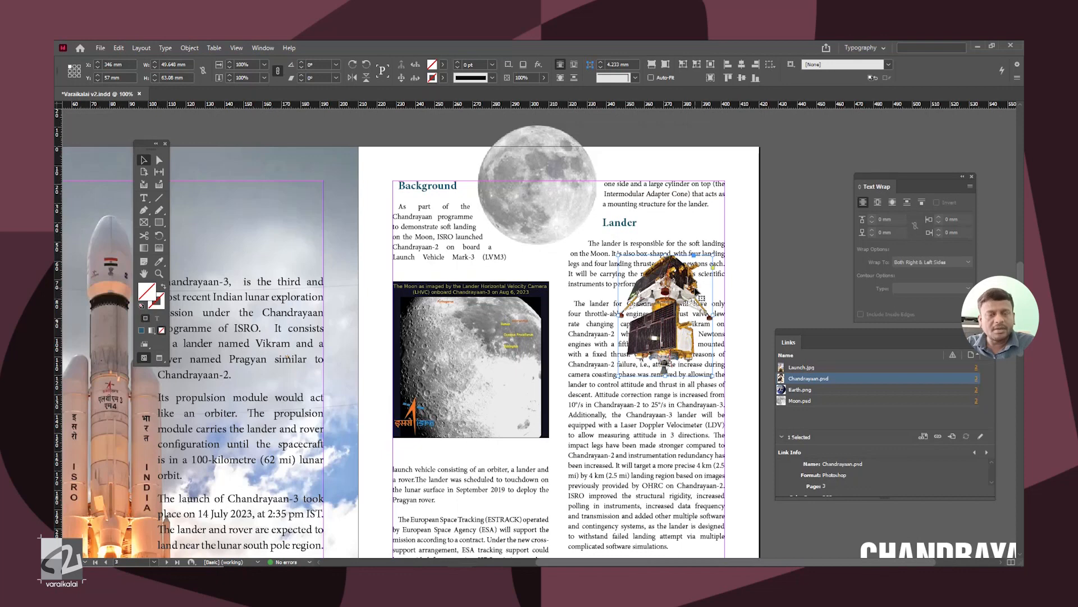
# Step: Wrap the text around the lander image's object shape with the Detect Edges contour type
pyautogui.hotkey('ctrl', '=')
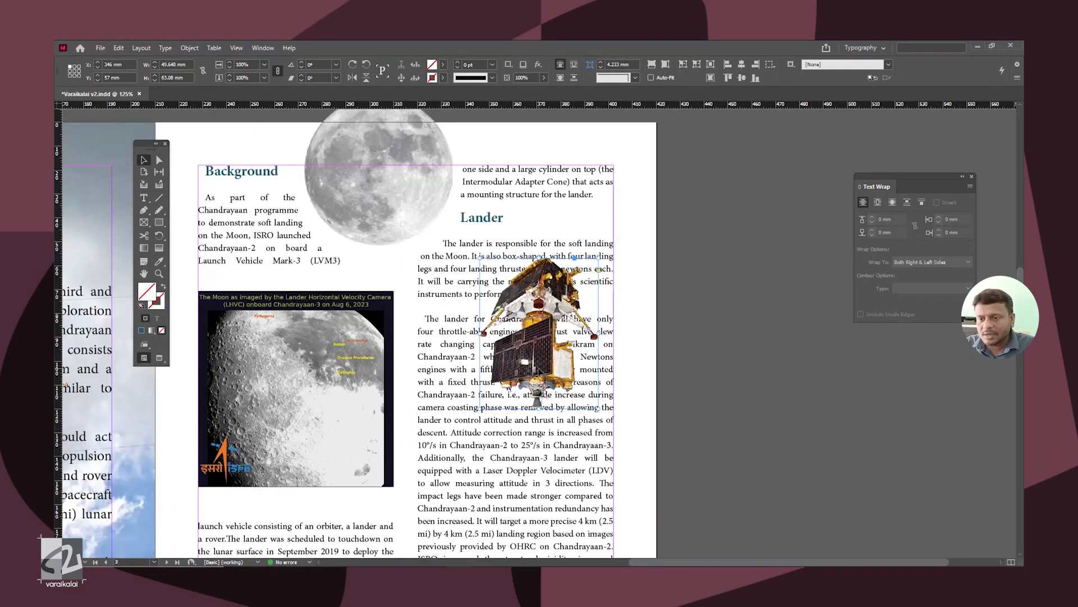
pyautogui.moveTo(910, 197); pyautogui.dragTo(720, 277)
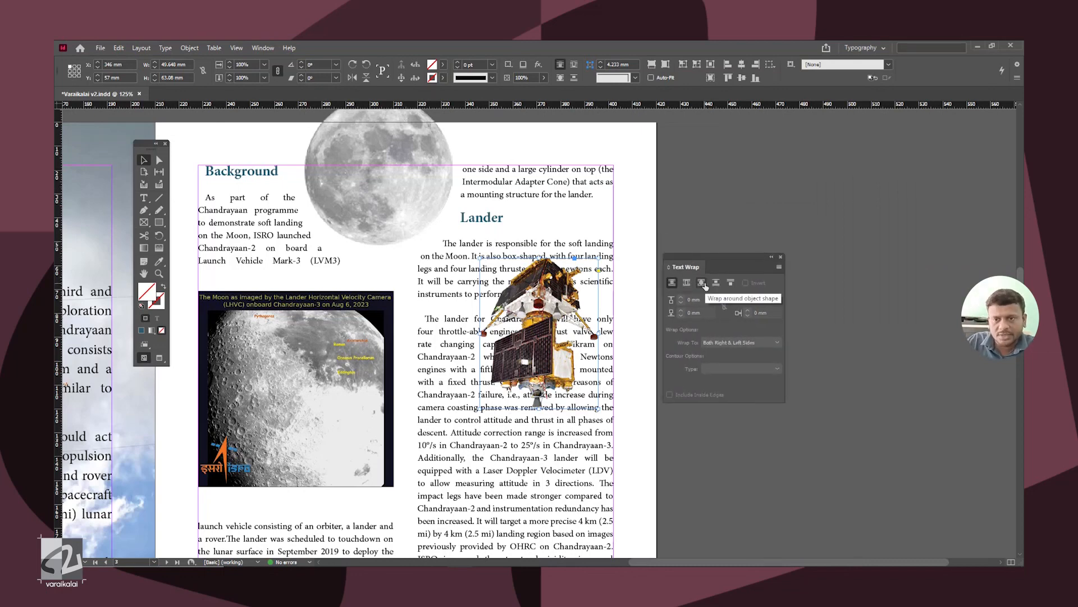
pyautogui.click(702, 283)
pyautogui.hotkey('ctrl', '=')
pyautogui.click(735, 368)
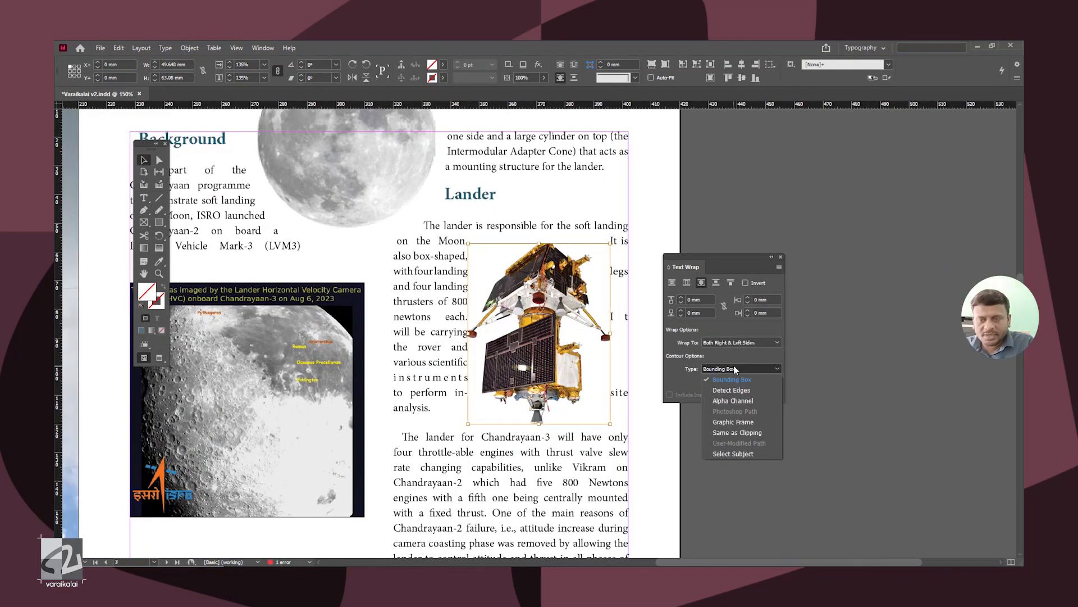
pyautogui.click(740, 389)
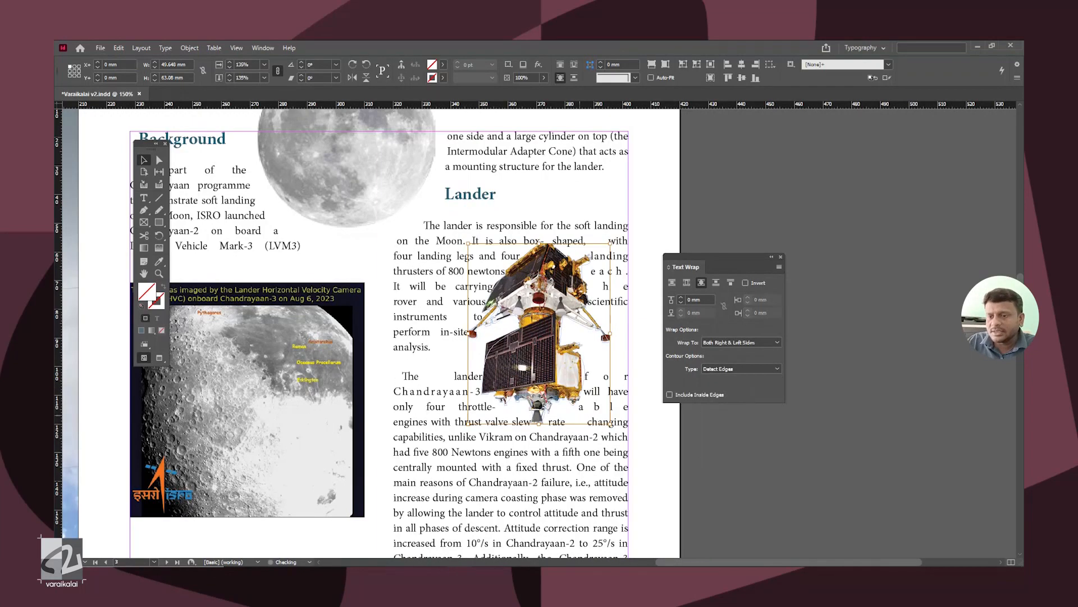
# Step: Inspect the text contour around the lander closely and set its wrap offset to 5 mm
pyautogui.hotkey('ctrl', '=')
pyautogui.hotkey('ctrl', '=')
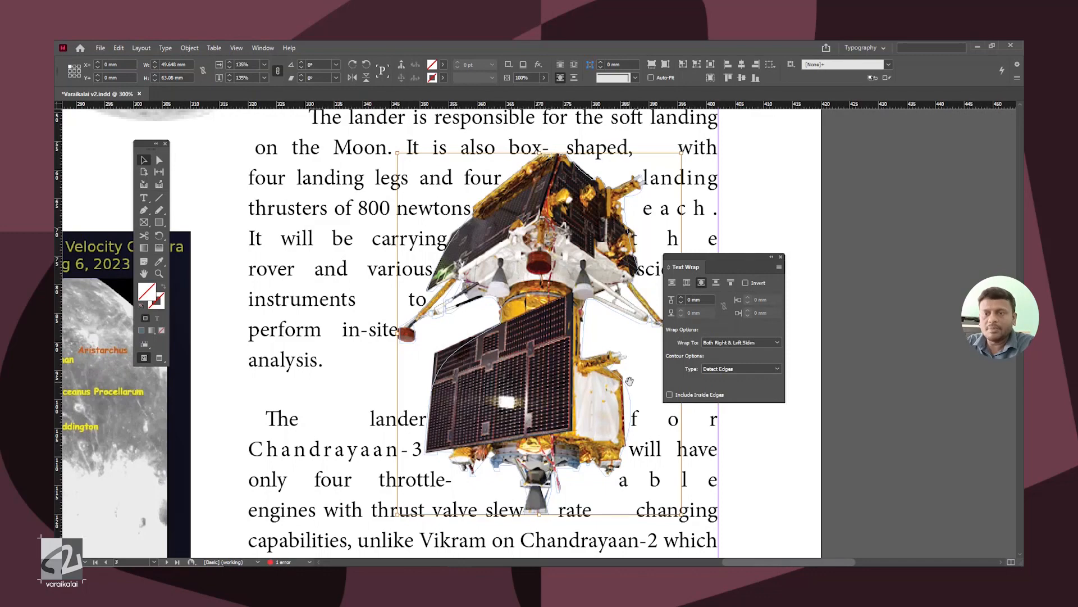
pyautogui.hotkey('ctrl', '-')
pyautogui.hotkey('ctrl', '-')
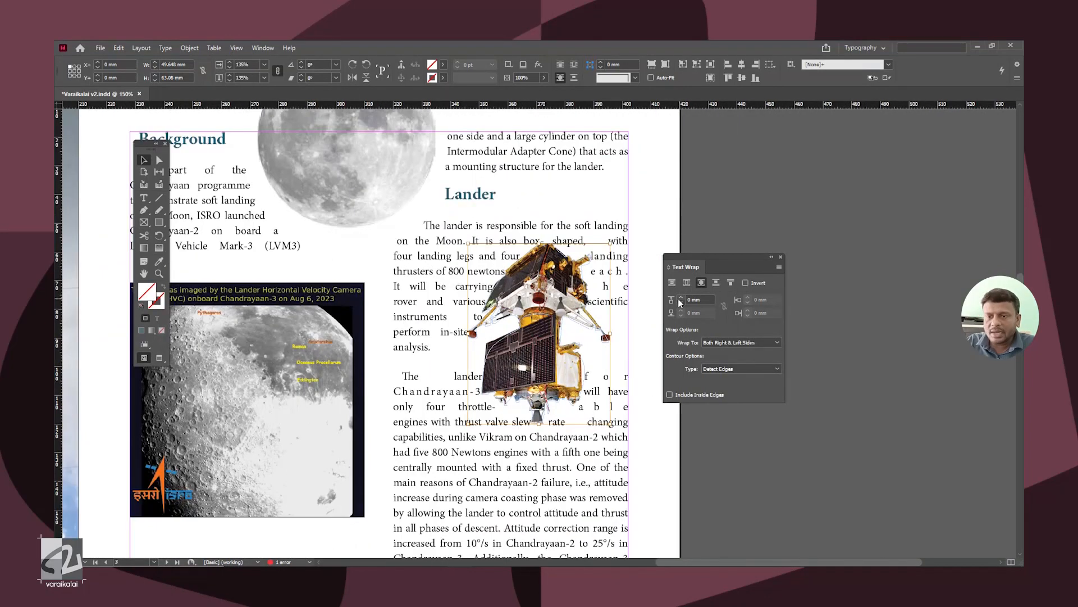
pyautogui.click(682, 298)
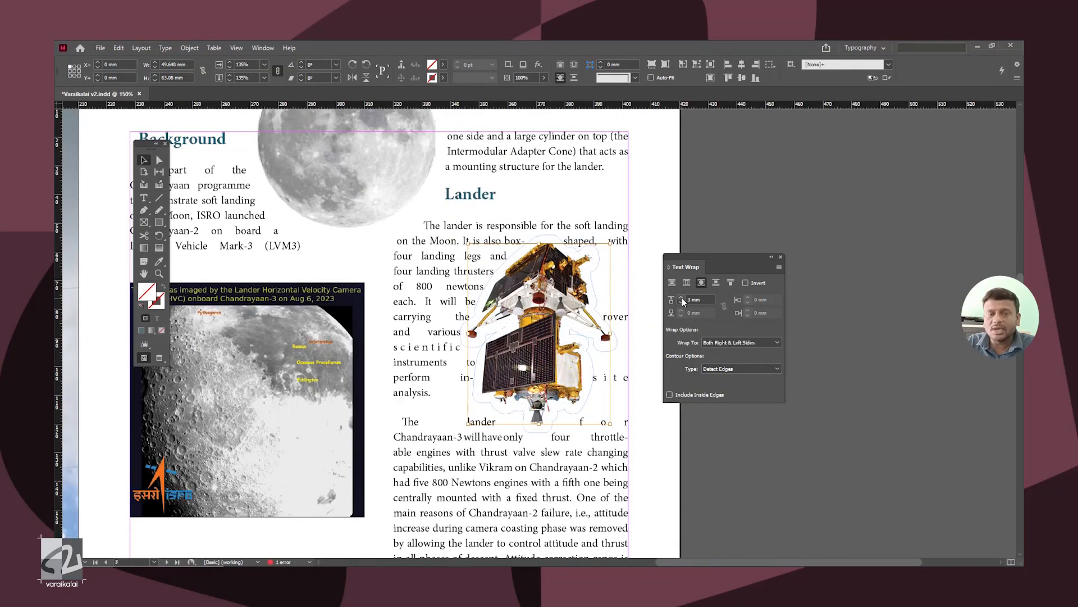
pyautogui.click(682, 298)
pyautogui.click(681, 298)
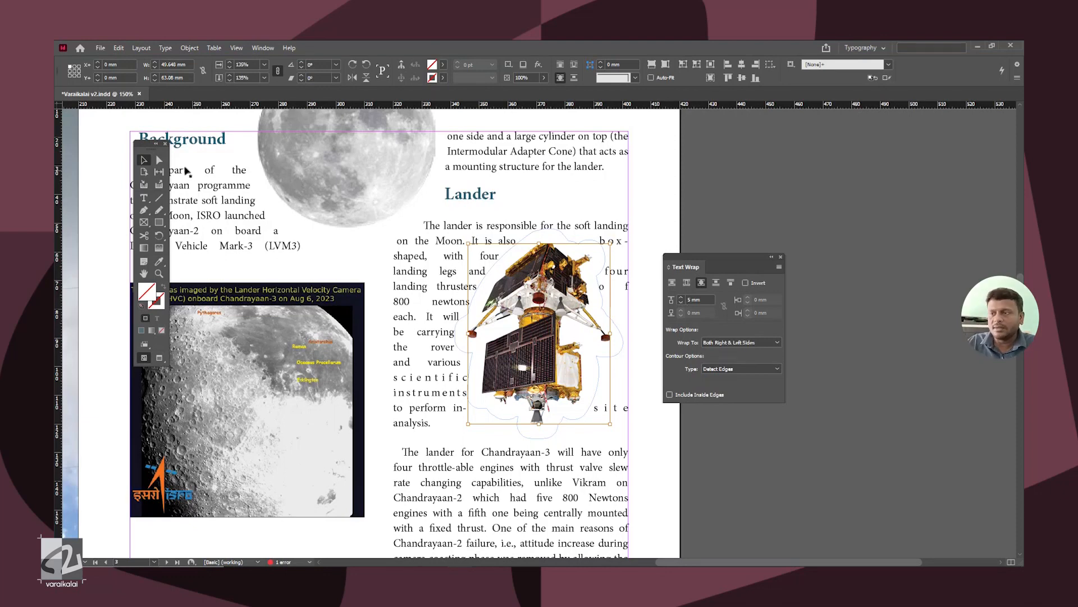
# Step: Move the lander image between the two columns, just below the full Moon image, and review the spread
pyautogui.hotkey('ctrl', '-')
pyautogui.click(809, 240)
pyautogui.moveTo(562, 399); pyautogui.dragTo(445, 357)
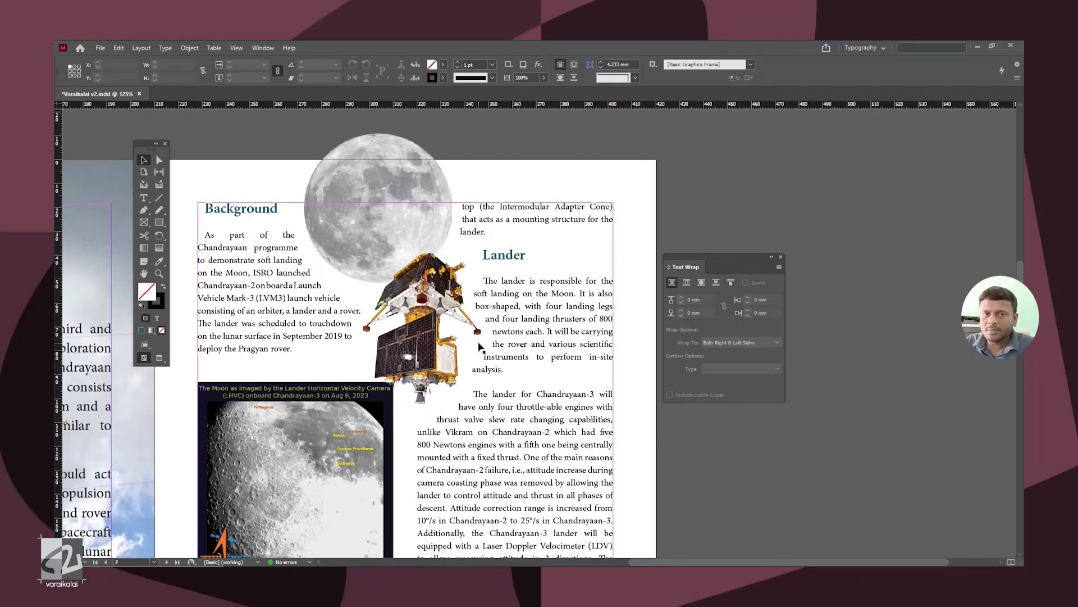
pyautogui.moveTo(298, 336); pyautogui.dragTo(703, 296)
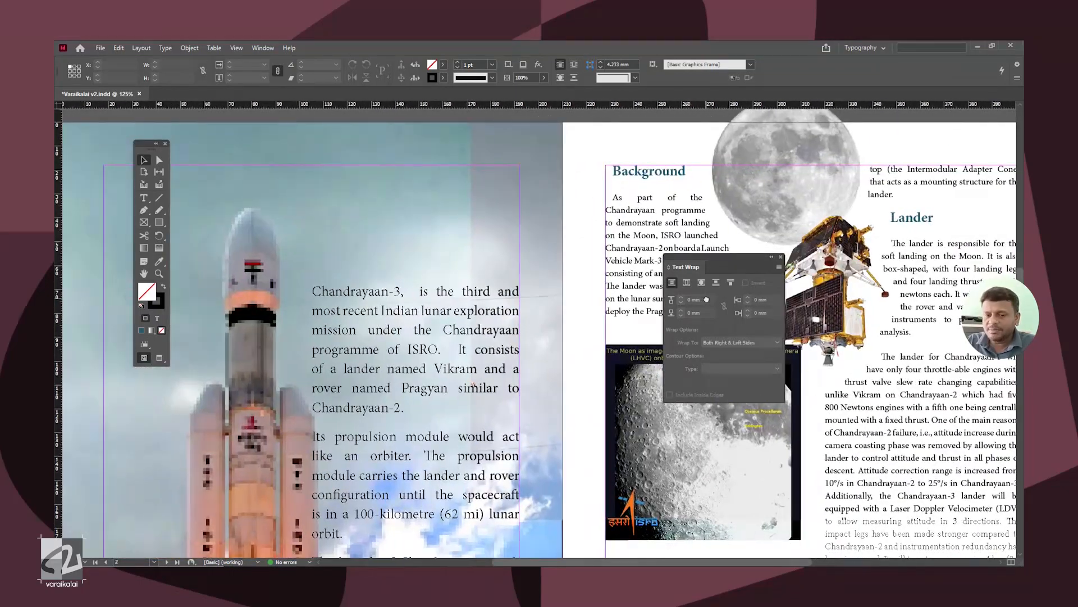
# Step: Wrap the text around the rocket image's object shape with the Select Subject contour type and 10 mm offset
pyautogui.hotkey('ctrl', '-')
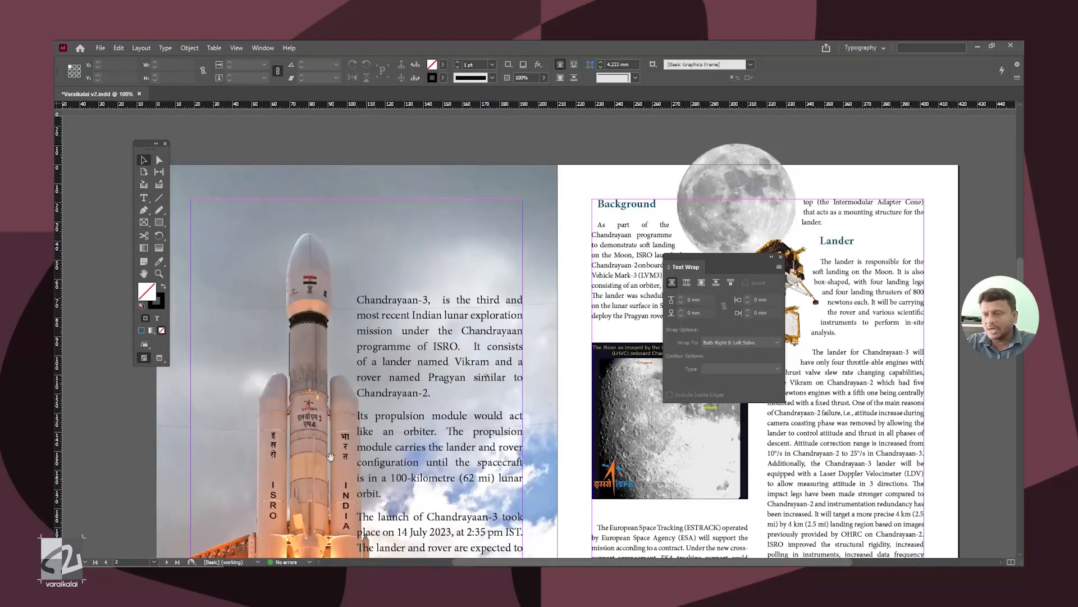
pyautogui.moveTo(331, 462); pyautogui.dragTo(324, 404)
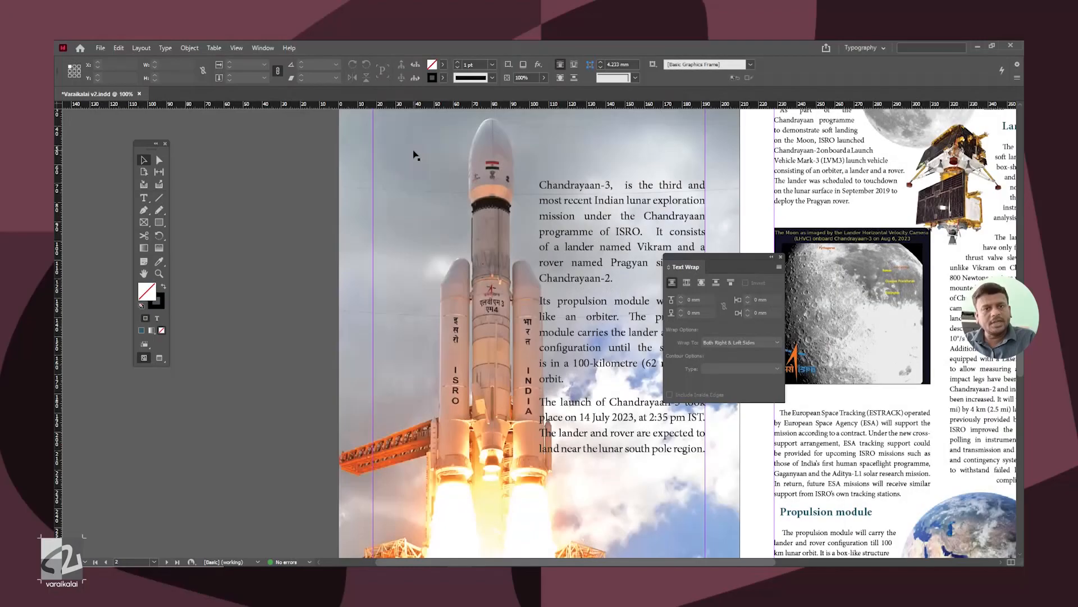
pyautogui.click(416, 156)
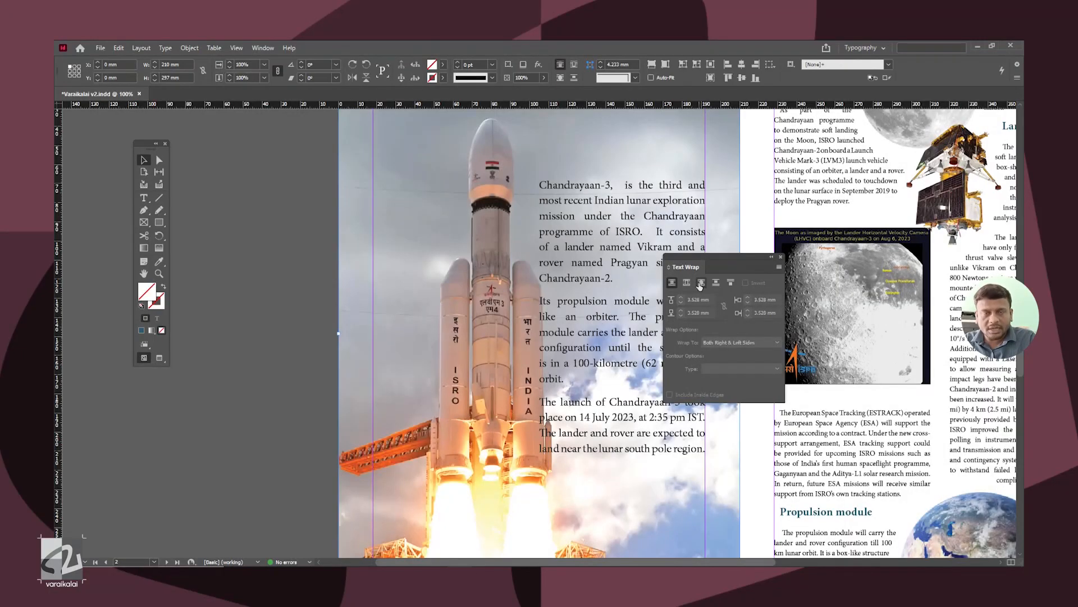
pyautogui.click(701, 282)
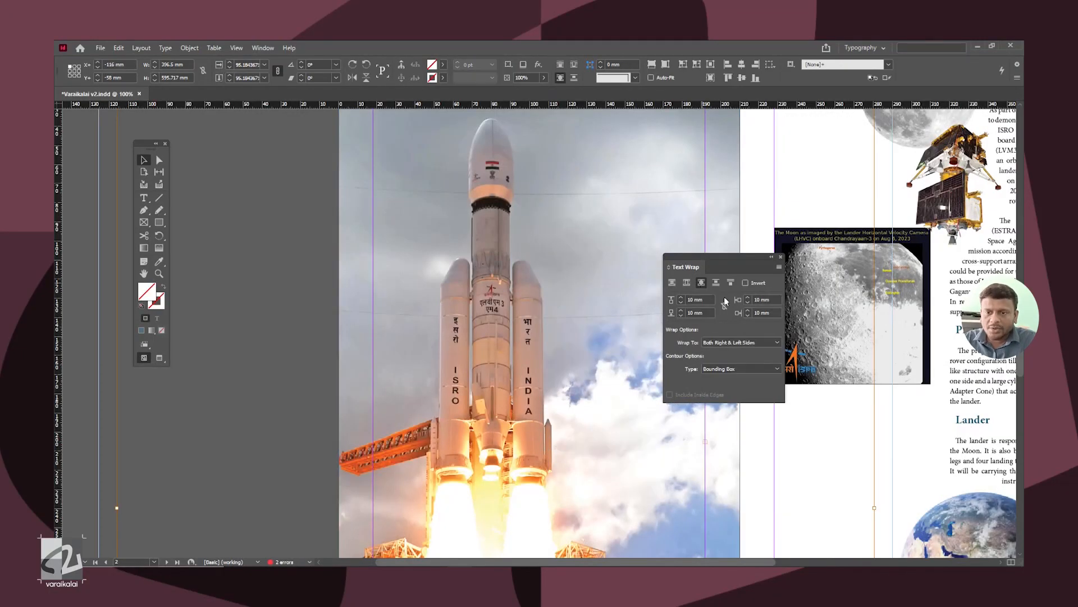
pyautogui.click(760, 369)
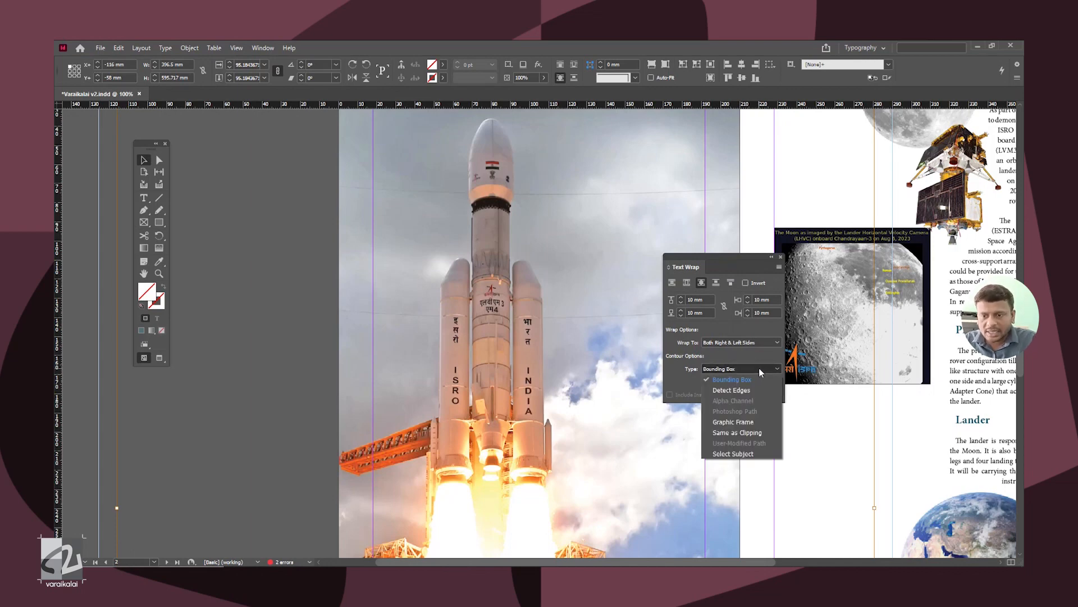
pyautogui.click(747, 454)
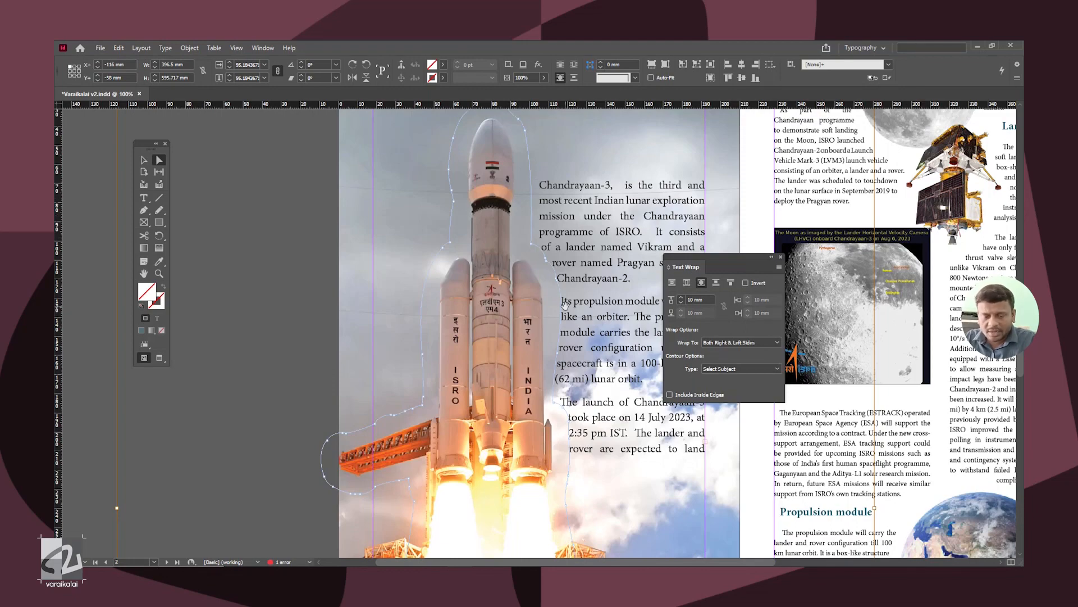
pyautogui.hotkey('ctrl', '=')
pyautogui.scroll(5, 565, 306)
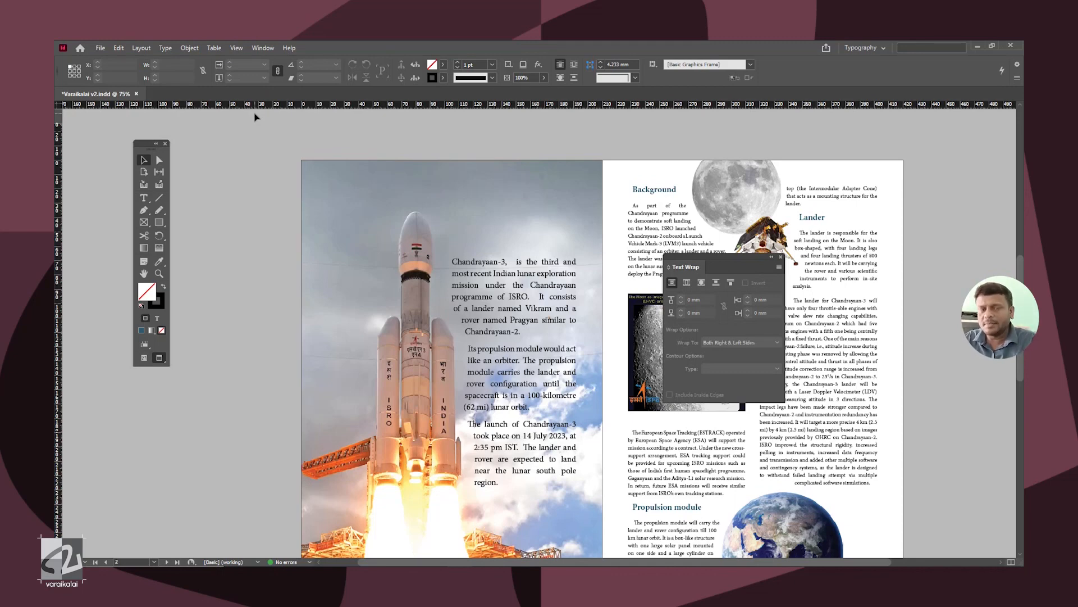
# Step: Remove the text wrap from the full-page rocket image
pyautogui.click(366, 255)
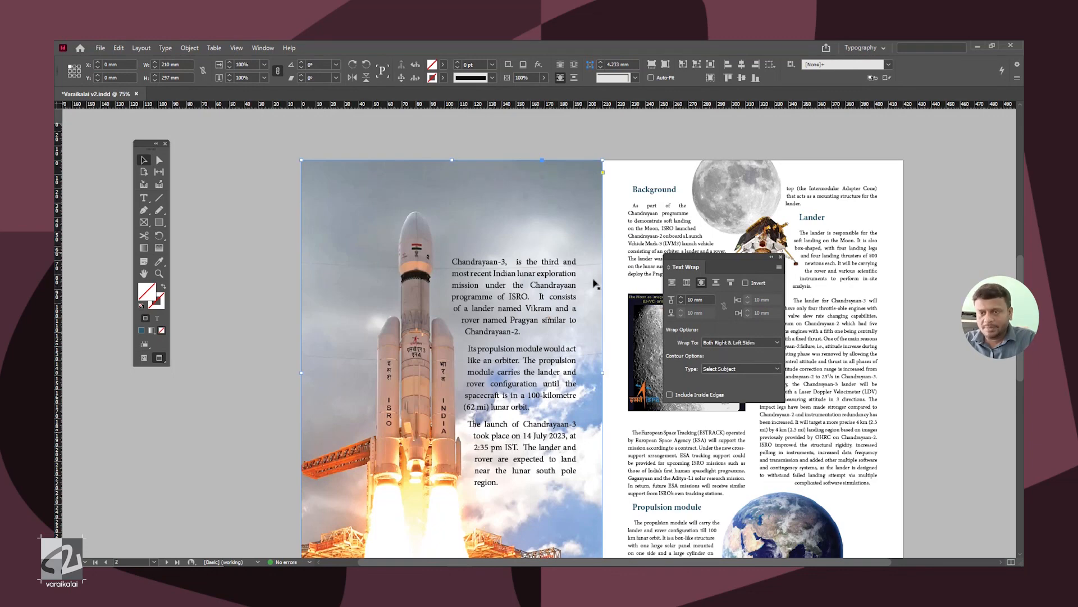
pyautogui.click(672, 282)
pyautogui.click(250, 194)
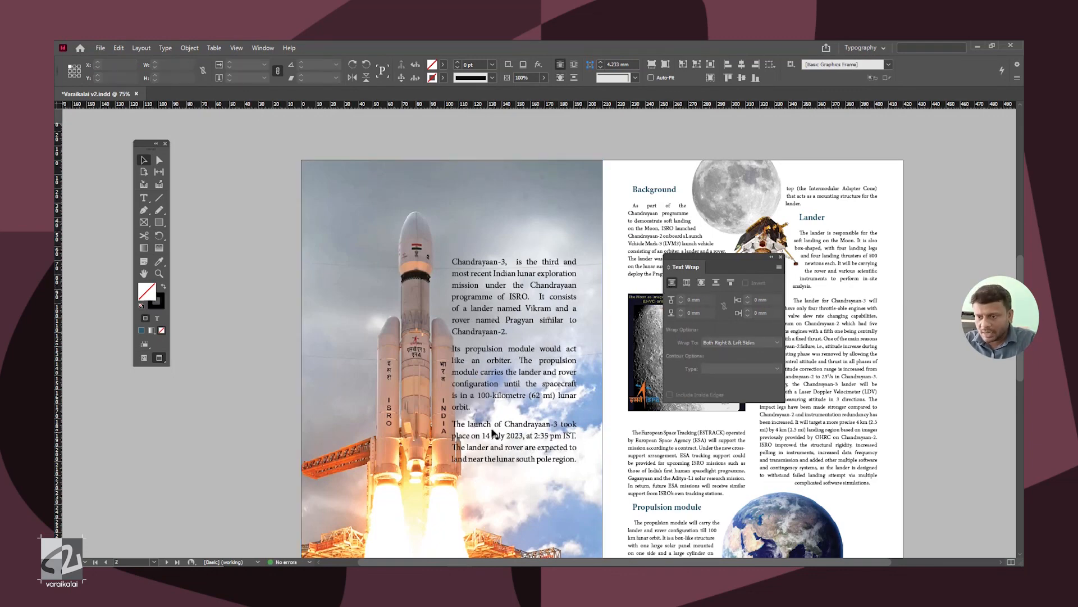
# Step: Draw a closed Pen path around the rocket's body and wrap the text around the path's object shape
pyautogui.click(143, 209)
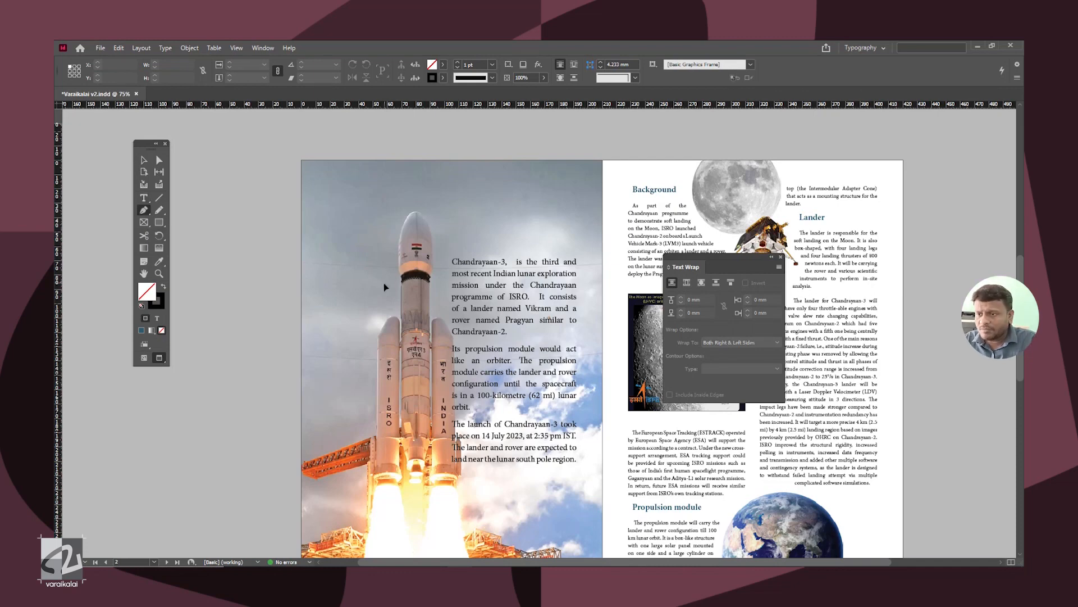
pyautogui.moveTo(392, 213); pyautogui.dragTo(440, 206)
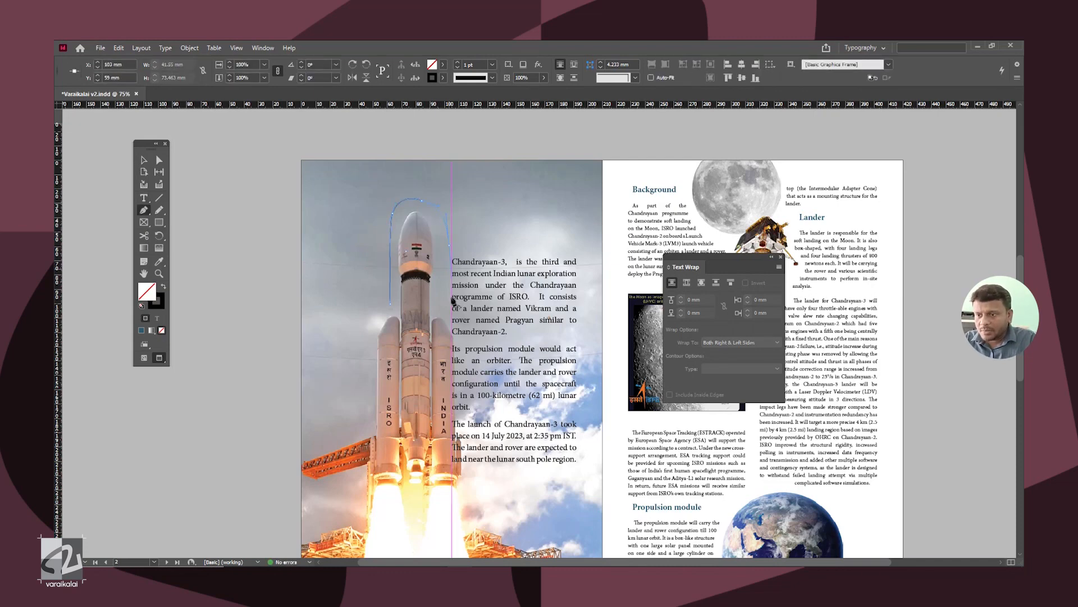
pyautogui.moveTo(471, 435); pyautogui.dragTo(392, 513)
pyautogui.moveTo(352, 492); pyautogui.dragTo(352, 478)
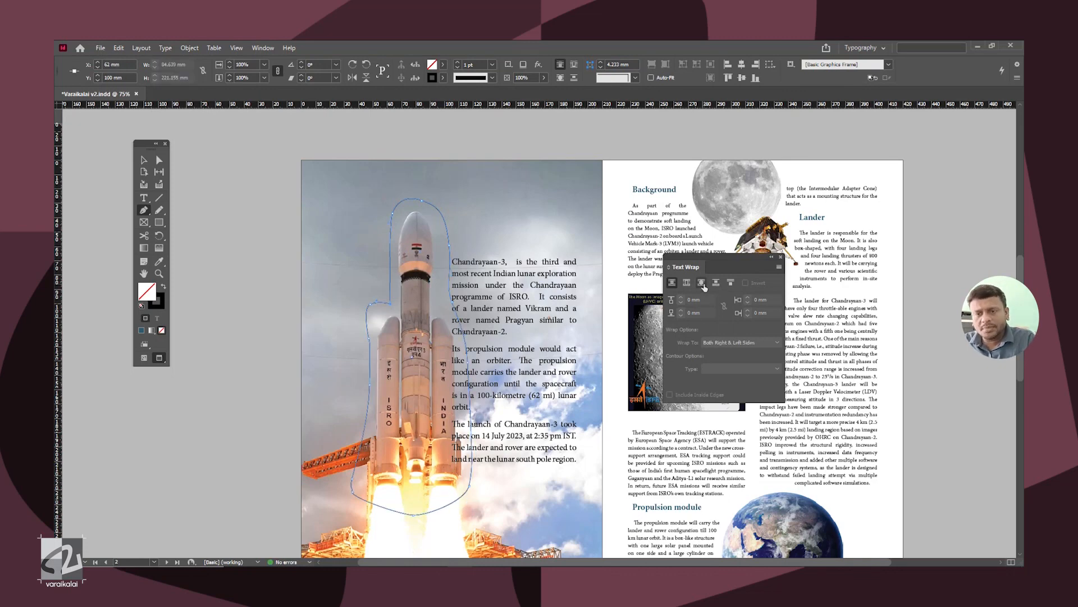
pyautogui.click(703, 283)
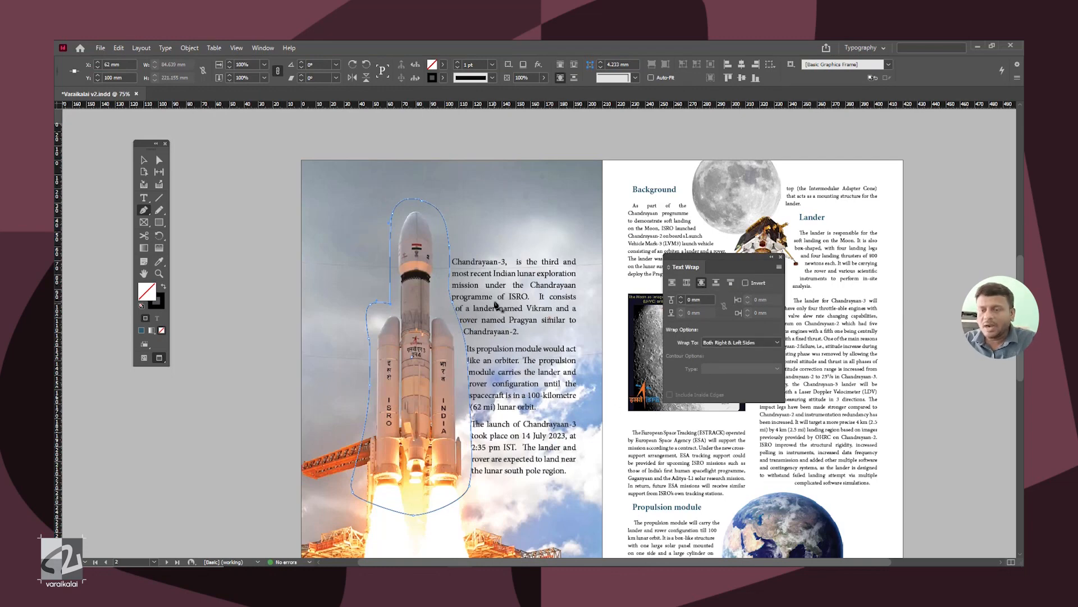
# Step: Set the stroke of the path around the rocket to none
pyautogui.hotkey('ctrl', '=')
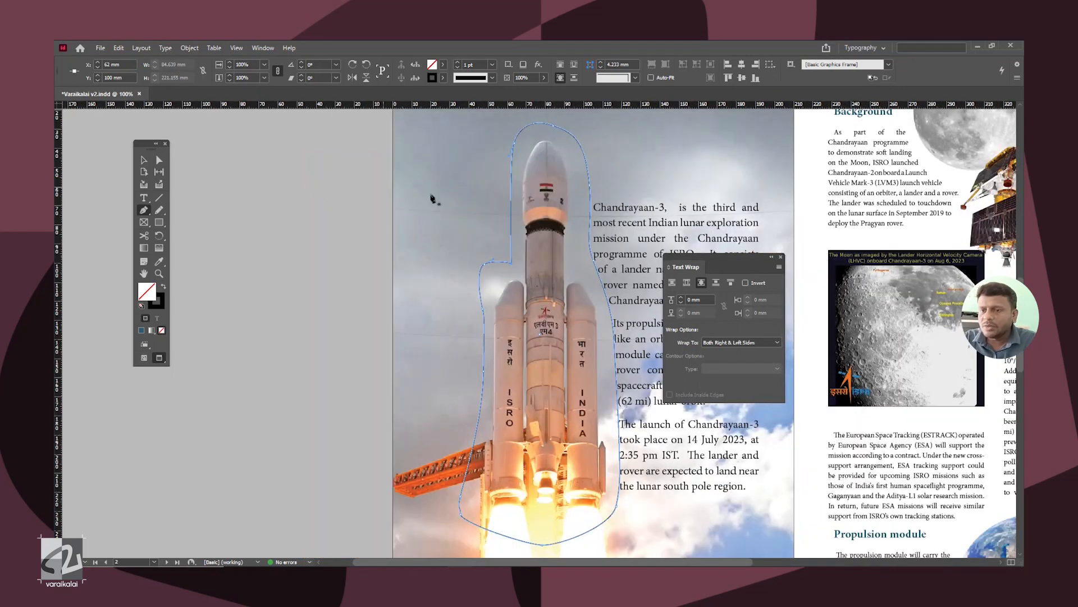
pyautogui.press('F6')
pyautogui.click(714, 169)
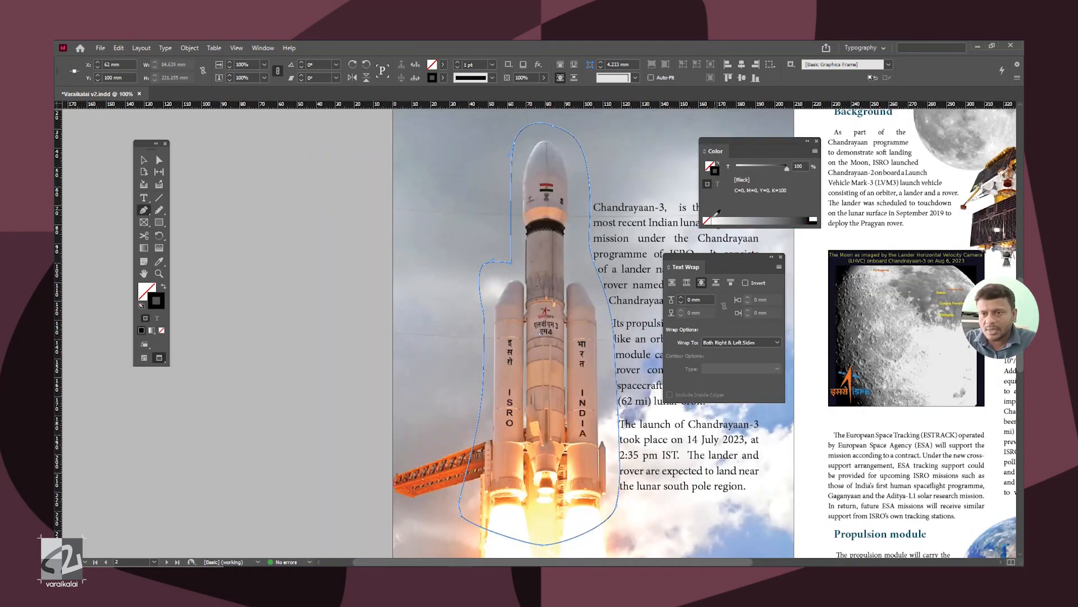
pyautogui.click(707, 222)
# Step: Delete the hand-drawn path around the rocket
pyautogui.press('v')
pyautogui.click(266, 137)
pyautogui.hotkey('ctrl', '-')
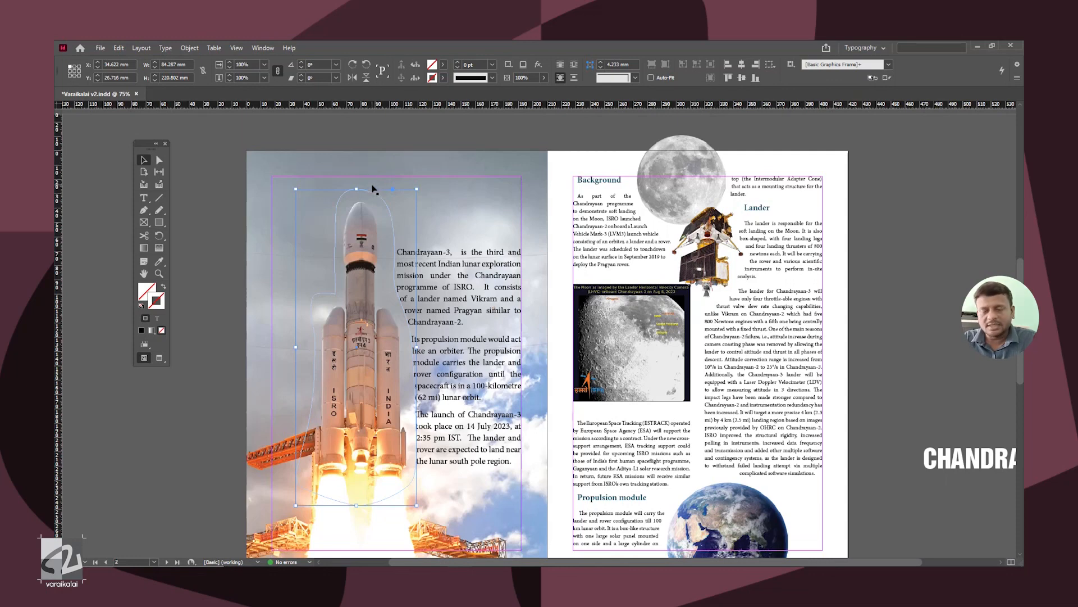
pyautogui.press('Delete')
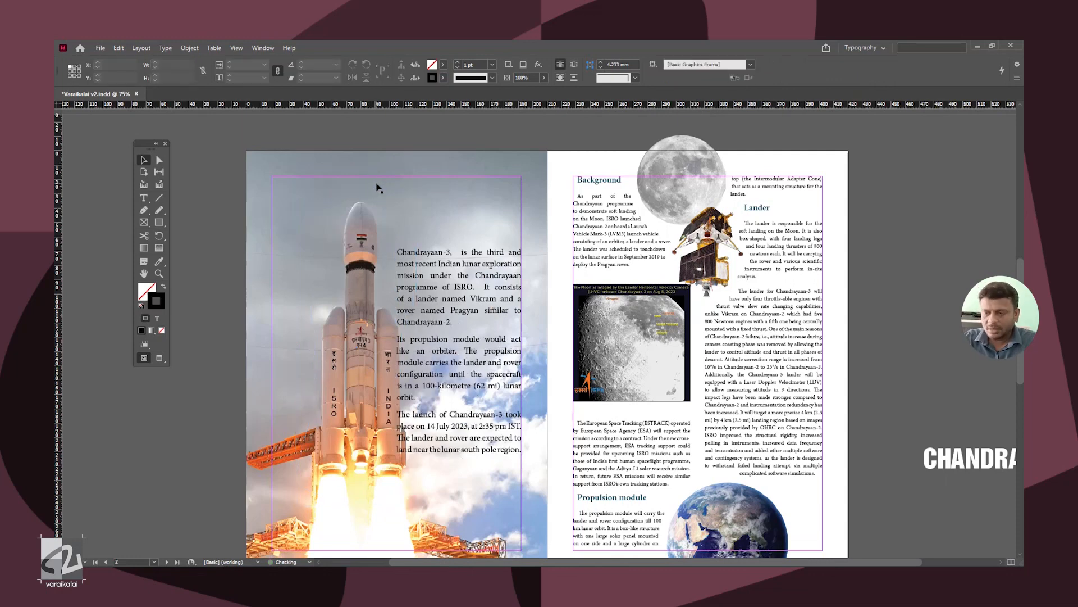
# Step: Reapply the object-shape text wrap with the Select Subject contour to the full-page rocket image
pyautogui.click(396, 184)
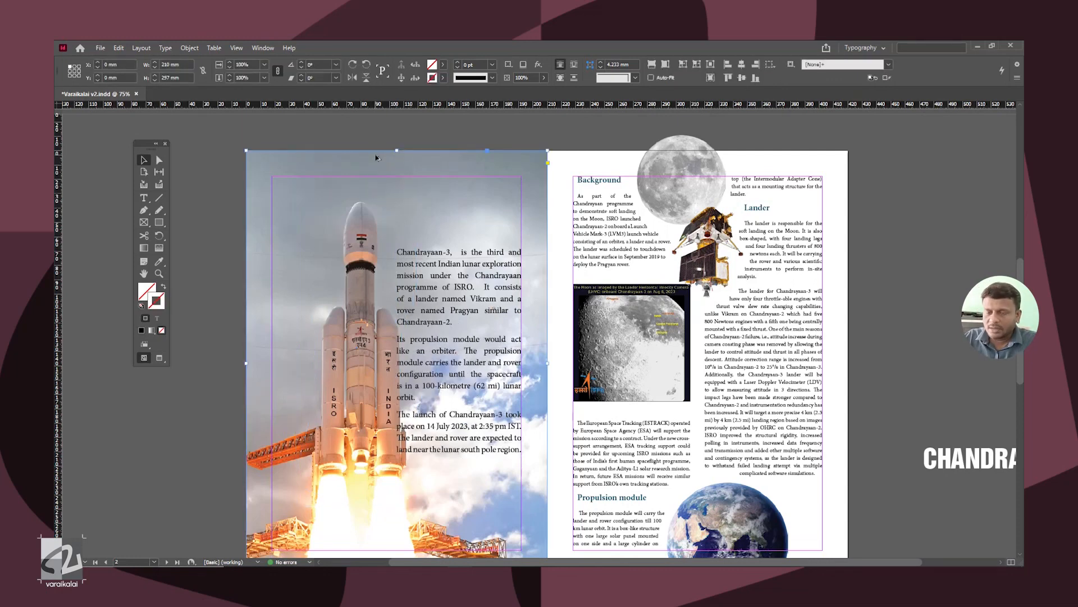
pyautogui.hotkey('ctrl', 'alt', 'w')
pyautogui.click(701, 282)
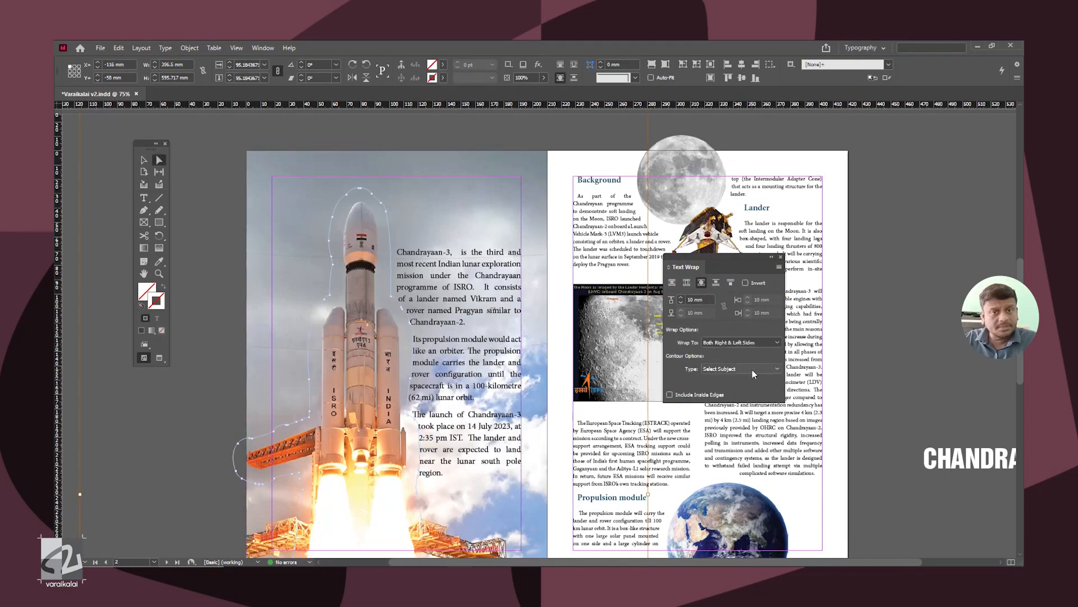
pyautogui.hotkey('ctrl', 'alt', 'w')
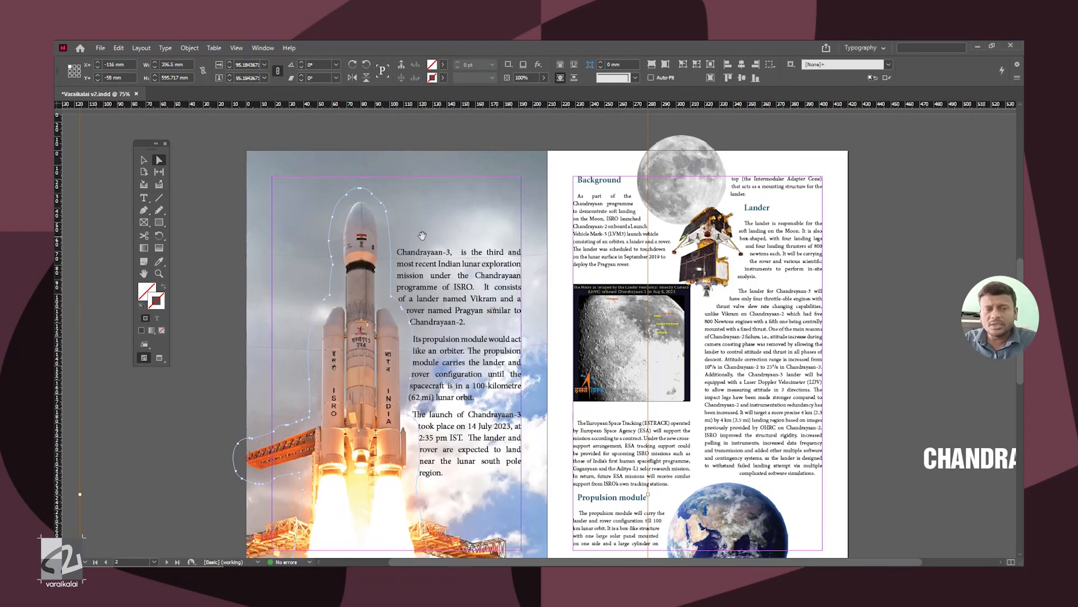
# Step: Move the CHANDRAYAAN-3 title frame from the pasteboard to the top of the rocket page, above the rocket's nose
pyautogui.click(144, 160)
pyautogui.click(913, 462)
pyautogui.moveTo(956, 462); pyautogui.dragTo(404, 203)
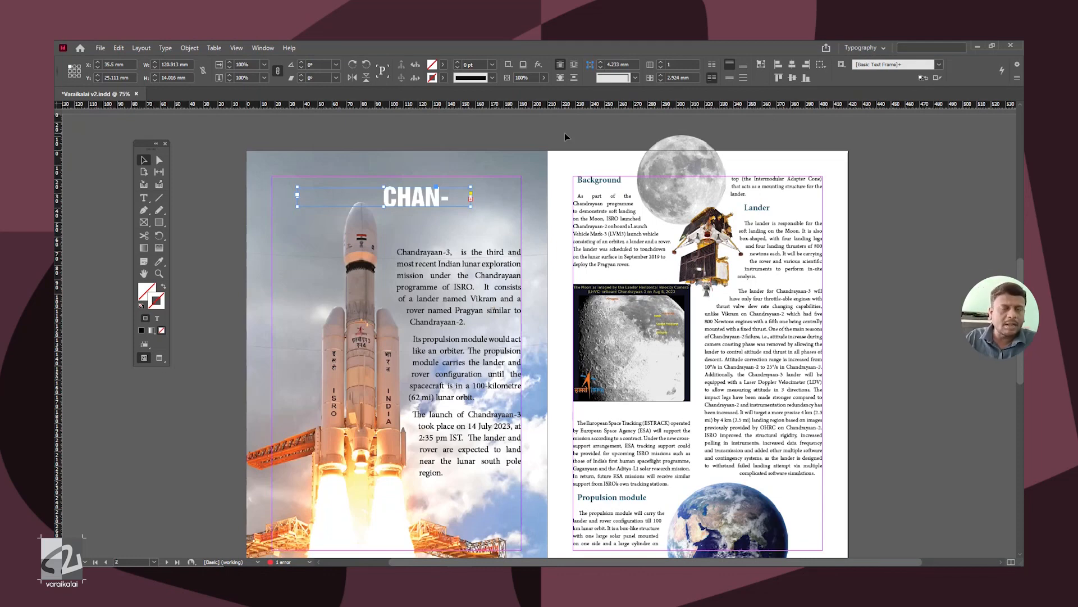
# Step: Make the CHANDRAYAAN-3 title frame ignore text wrap and enlarge it to 171 mm wide, spanning the page margins
pyautogui.rightClick(417, 191)
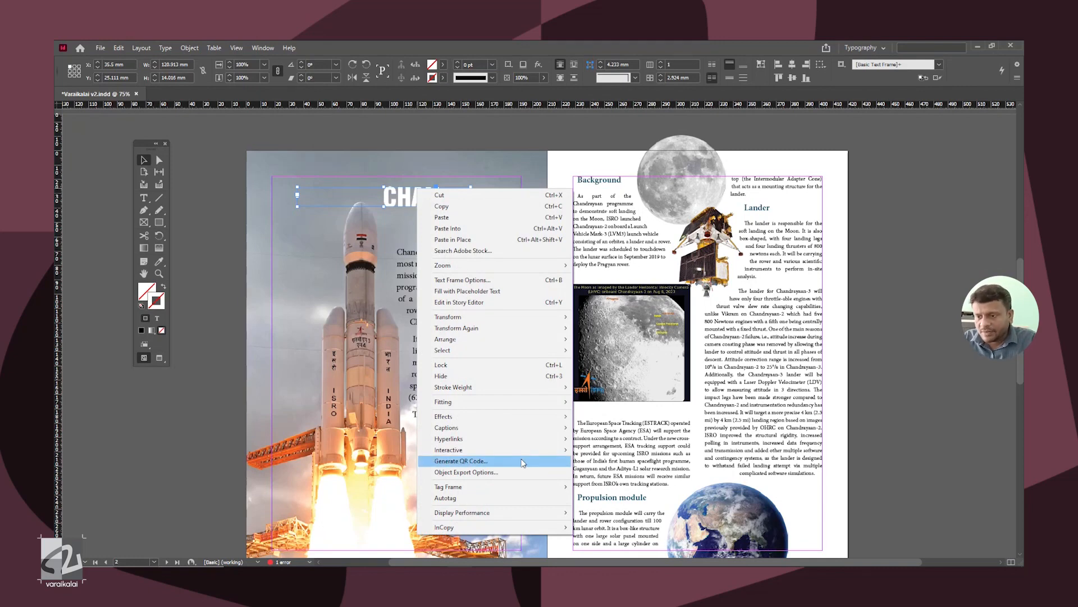
pyautogui.click(542, 281)
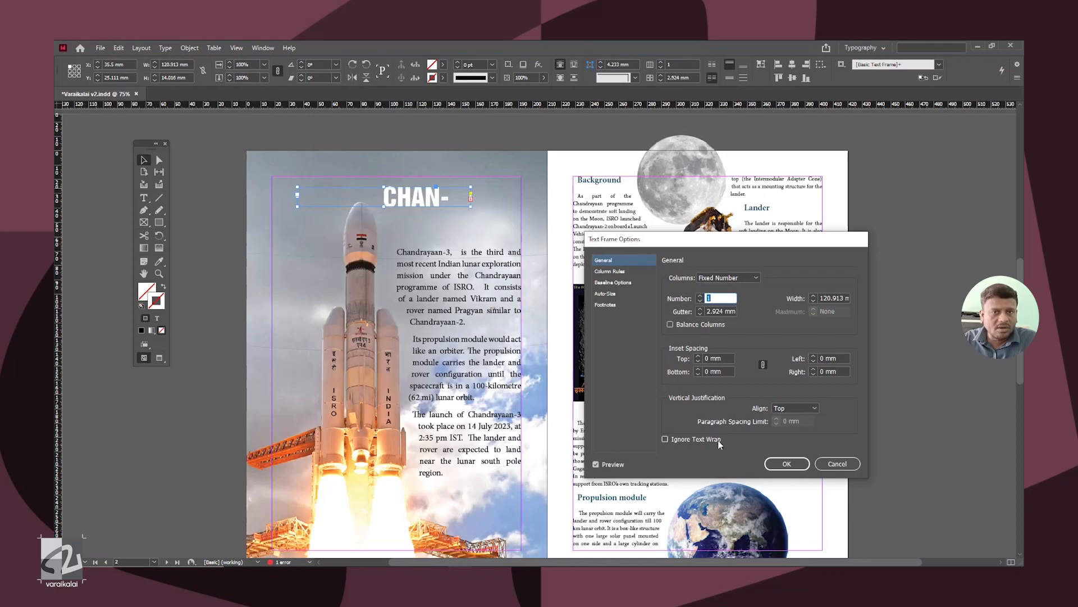
pyautogui.click(665, 438)
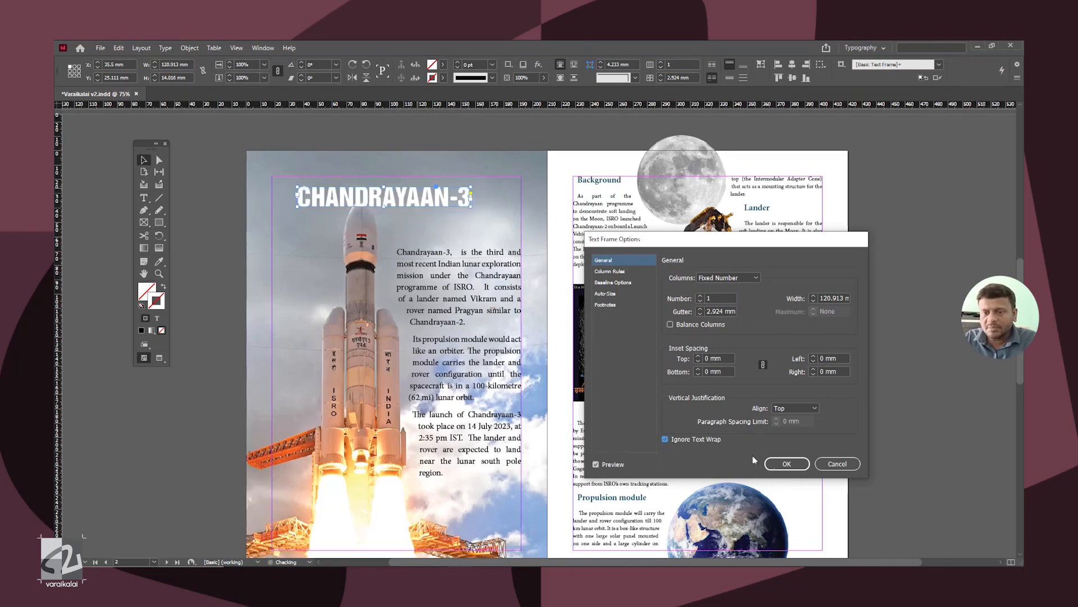
pyautogui.click(799, 468)
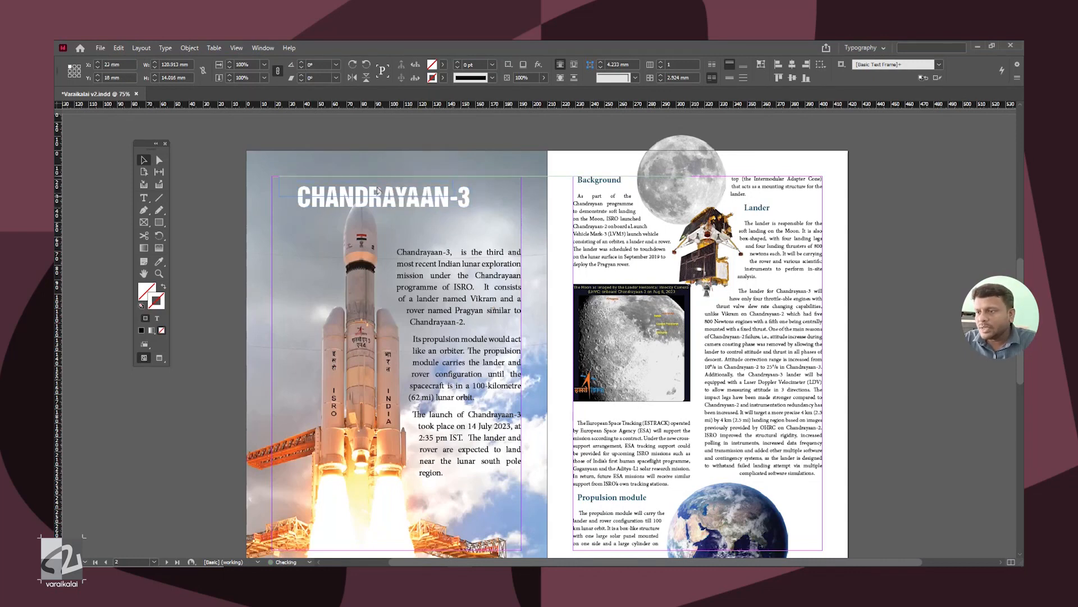
pyautogui.moveTo(467, 201); pyautogui.dragTo(520, 178)
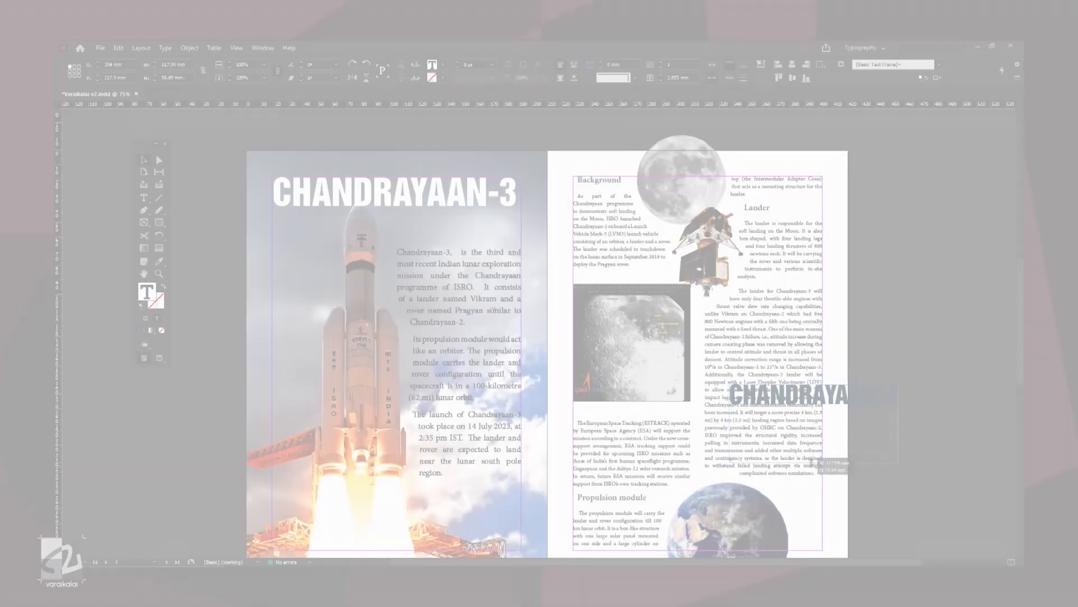
# Step: Add the heading text "JOURNEY TO THE MOON" over the lower part of the Lander column and show the text wrap settings
pyautogui.write('JOURNEY TO THE MOON')
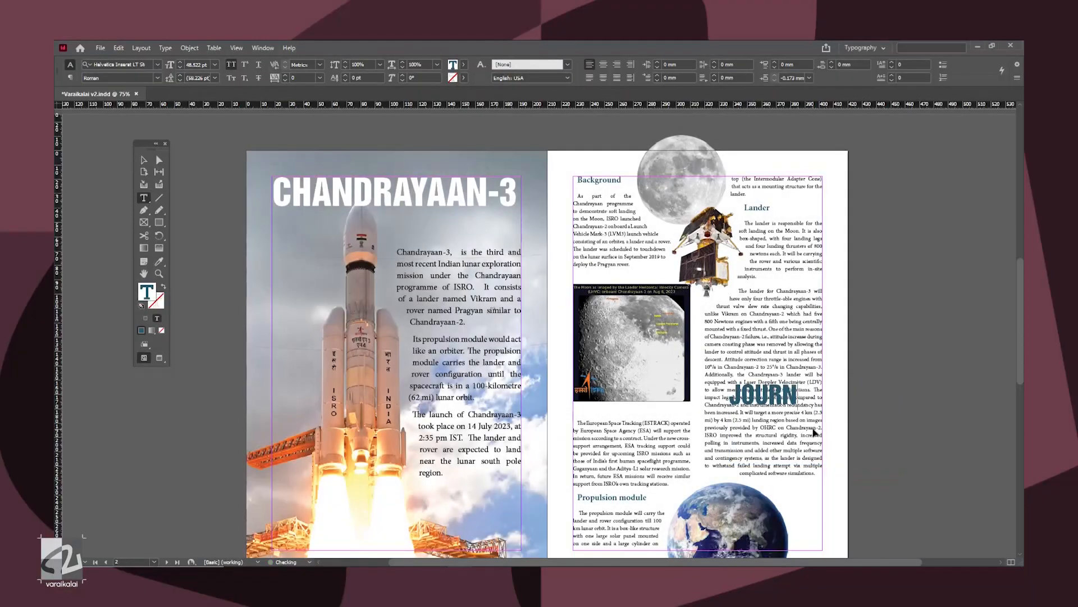
pyautogui.press('Escape')
pyautogui.moveTo(819, 428); pyautogui.dragTo(712, 397)
pyautogui.hotkey('ctrl', 'z')
pyautogui.doubleClick(799, 421)
pyautogui.press('Escape')
pyautogui.hotkey('ctrl', 'alt', 'w')
# Step: Right-align the heading and break it into three lines: JOURNEY, TO THE and MOON
pyautogui.doubleClick(786, 396)
pyautogui.hotkey('ctrl', 'a')
pyautogui.click(742, 372)
pyautogui.click(774, 397)
pyautogui.press('Return')
pyautogui.click(769, 373)
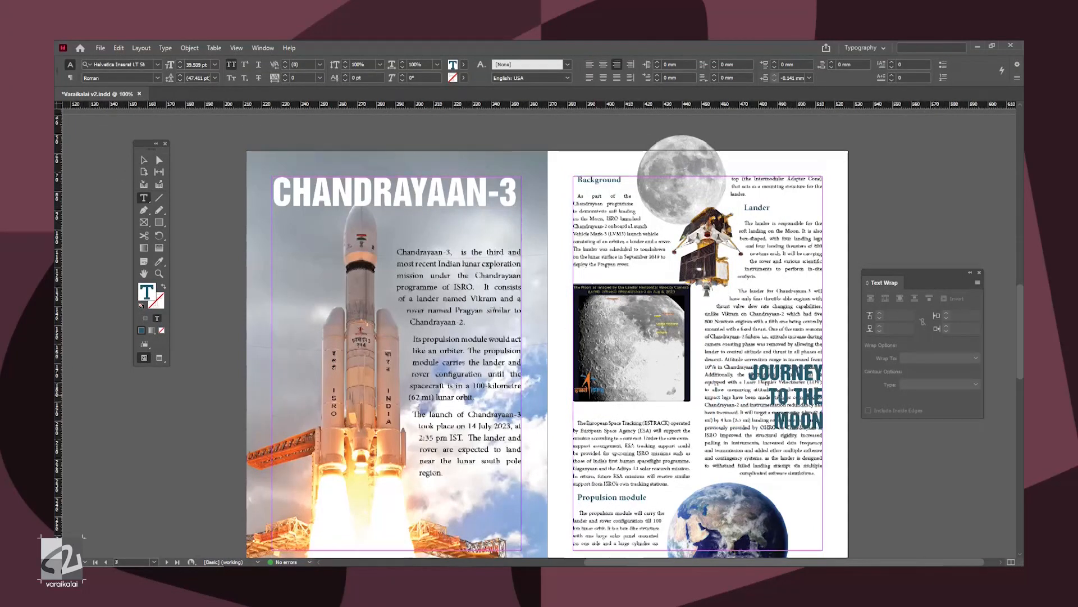
# Step: Adjust the font size of the heading lines individually so JOURNEY, TO THE and MOON form a block of equal width
pyautogui.hotkey('ctrl', '=')
pyautogui.hotkey('ctrl', '=')
pyautogui.moveTo(507, 330); pyautogui.dragTo(632, 324)
pyautogui.hotkey('ctrl', 'shift', ',')
pyautogui.hotkey('ctrl', 'shift', ',')
pyautogui.hotkey('ctrl', 'shift', ',')
pyautogui.hotkey('ctrl', 'shift', ',')
pyautogui.hotkey('ctrl', 'shift', ',')
pyautogui.hotkey('ctrl', 'shift', ',')
pyautogui.tripleClick(593, 365)
pyautogui.hotkey('ctrl', 'shift', '.')
pyautogui.hotkey('ctrl', 'shift', ',')
pyautogui.hotkey('ctrl', 'shift', ',')
pyautogui.doubleClick(586, 397)
pyautogui.press('Escape')
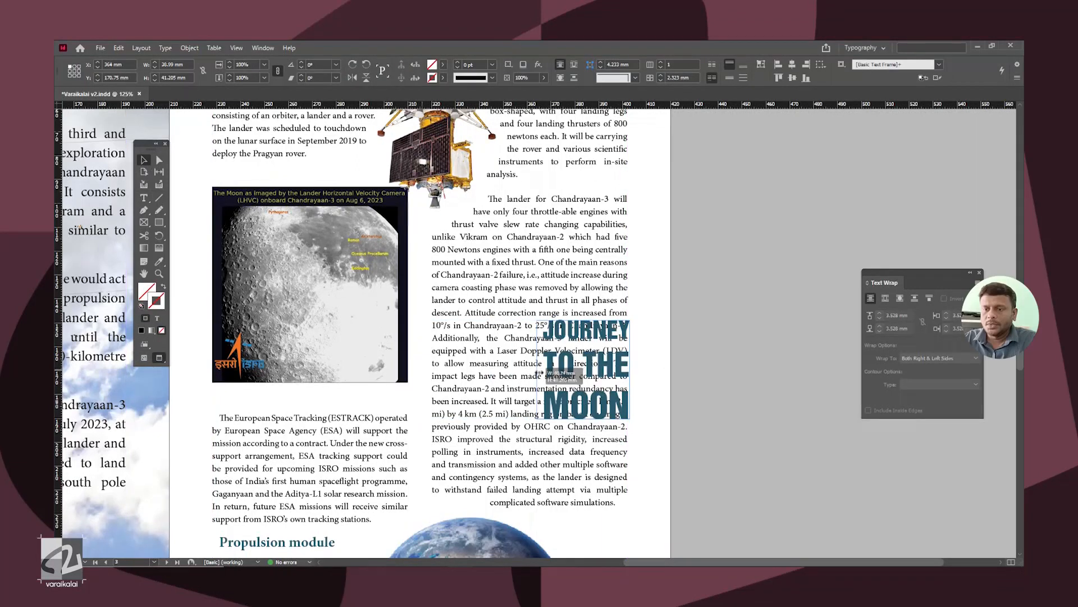
# Step: Wrap the Lander column text around the heading's bounding box and set the top offset to 7 mm
pyautogui.click(705, 375)
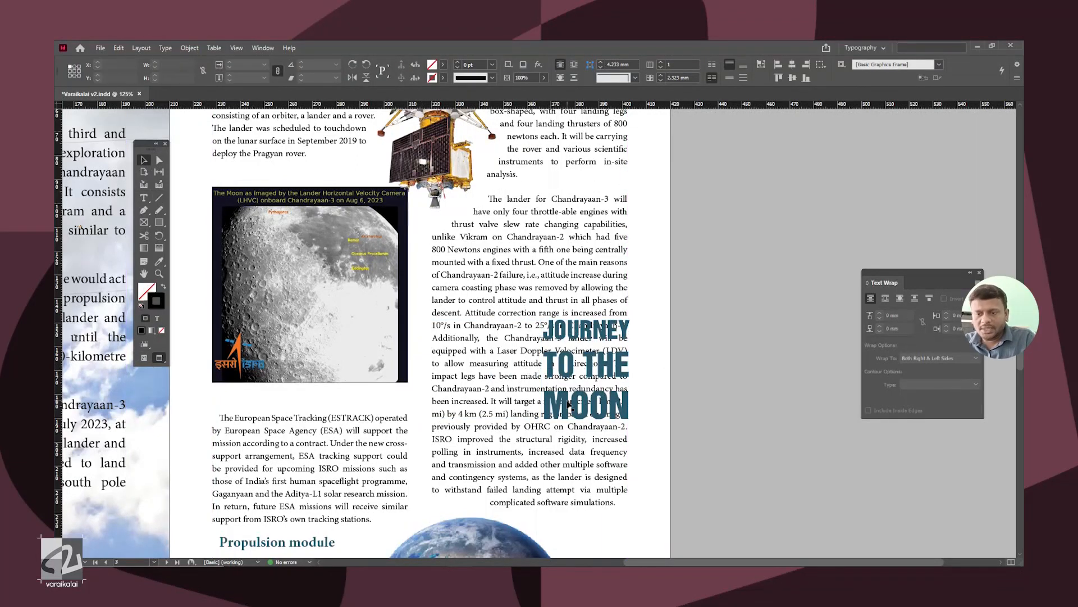
pyautogui.click(886, 300)
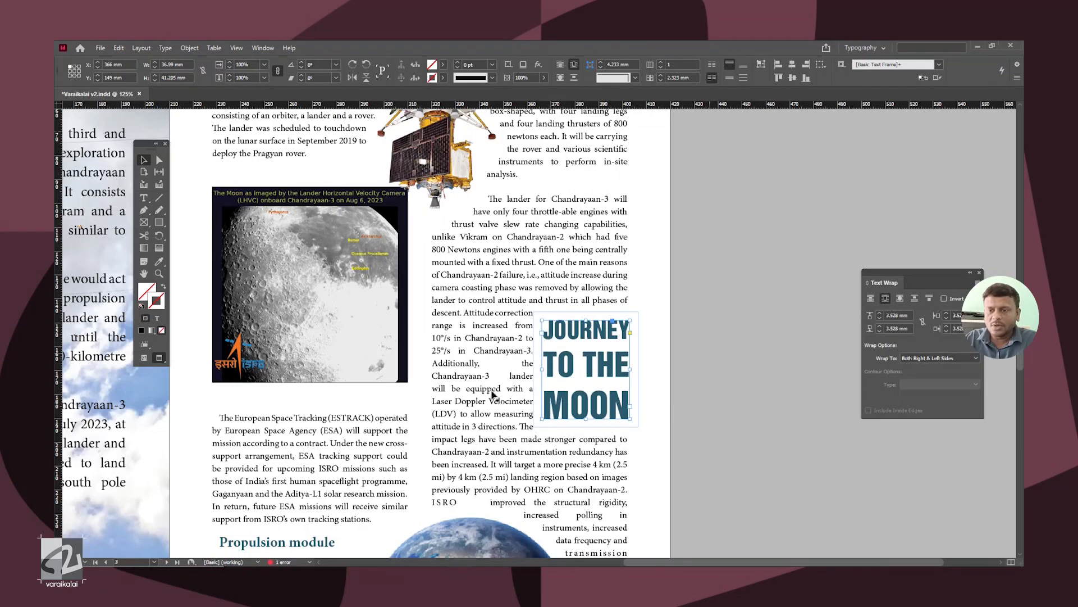
pyautogui.click(879, 314)
pyautogui.click(879, 314)
pyautogui.click(879, 314)
pyautogui.click(879, 314)
pyautogui.click(880, 314)
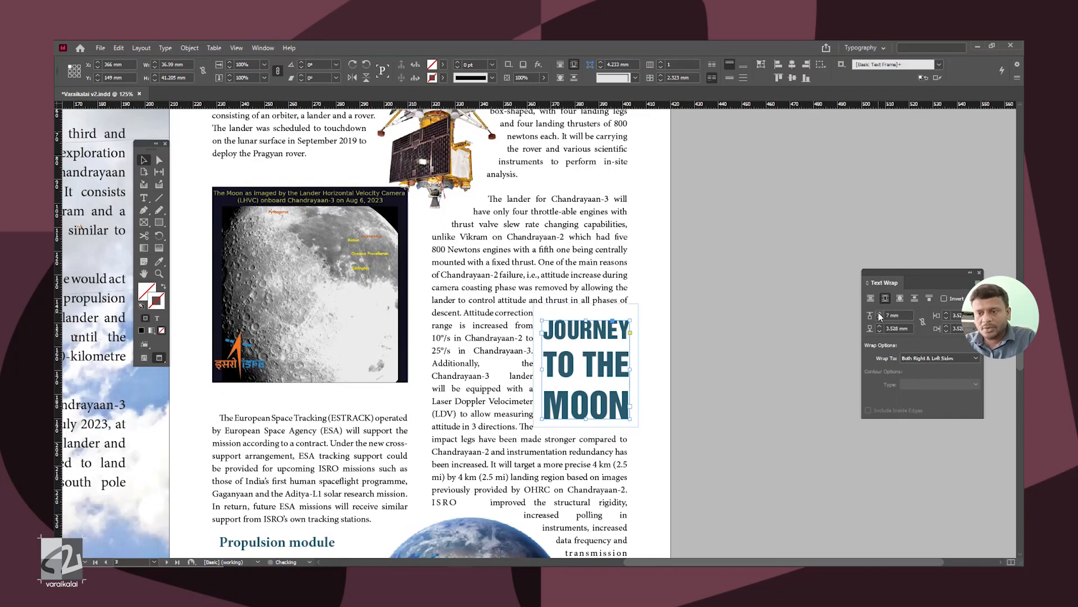